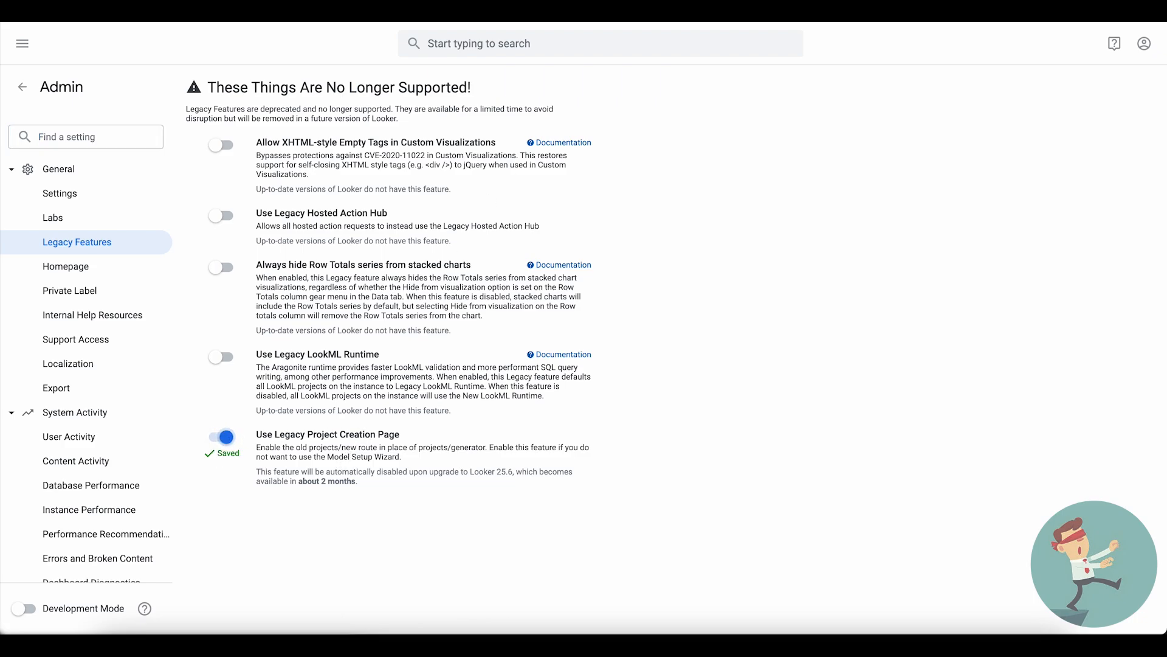
- Open the LookML projects list, start a new LookML project and enter Development Mode
{"action": "left_click", "coordinate": [23, 88]}
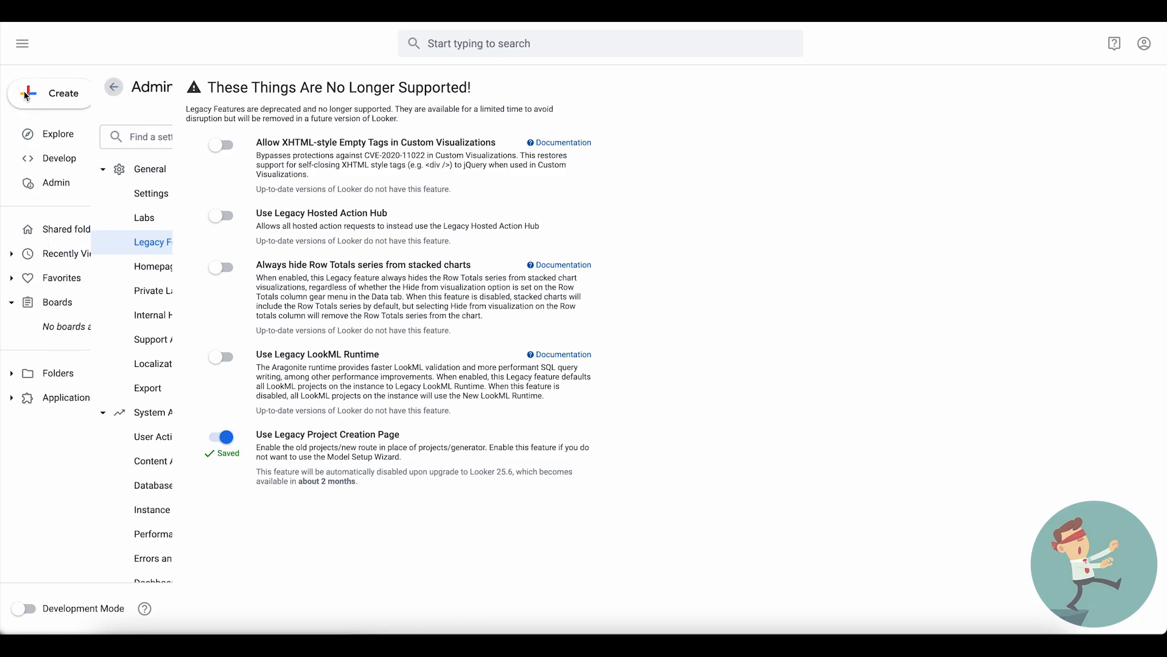
{"action": "left_click", "coordinate": [59, 157]}
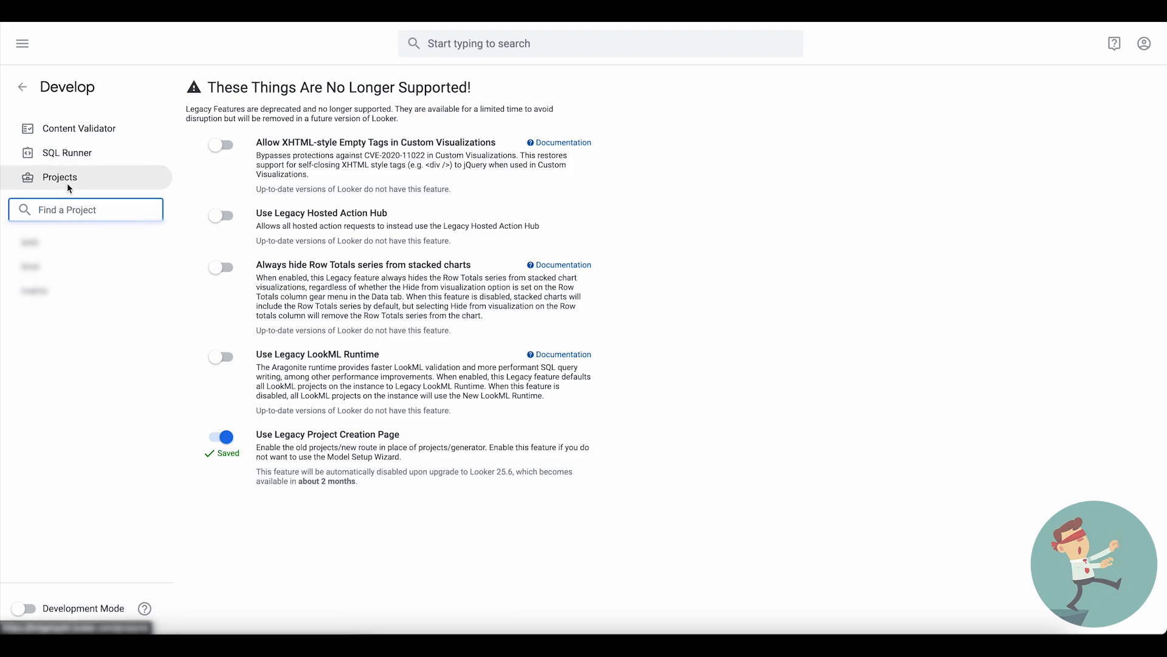
{"action": "left_click", "coordinate": [69, 181]}
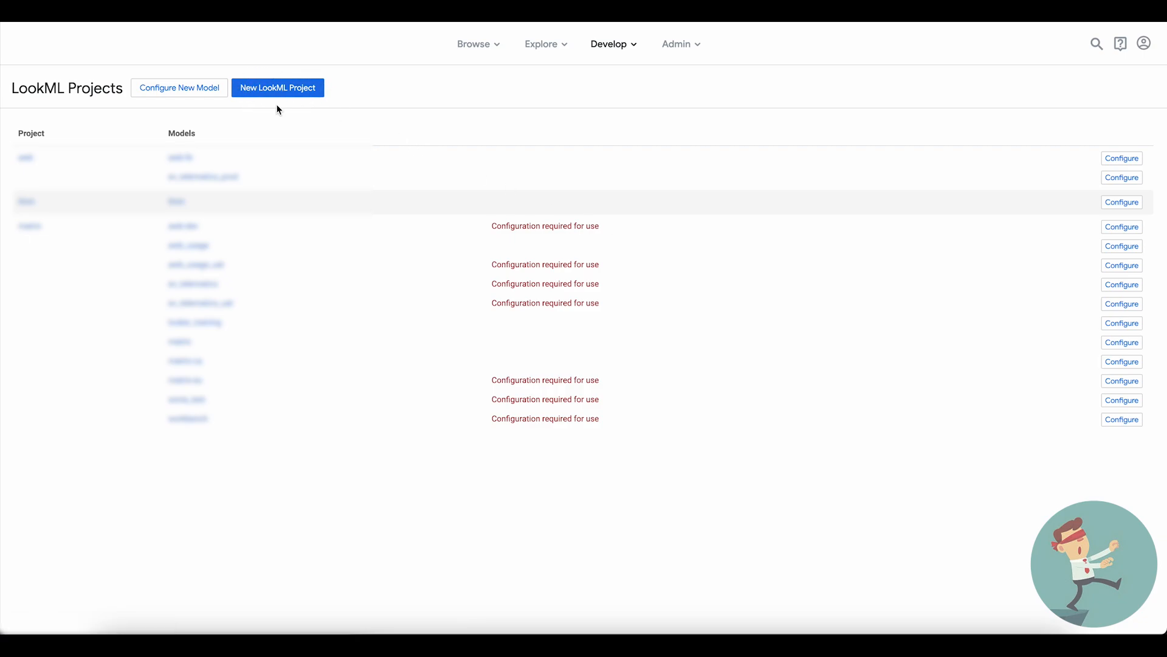
{"action": "left_click", "coordinate": [291, 92]}
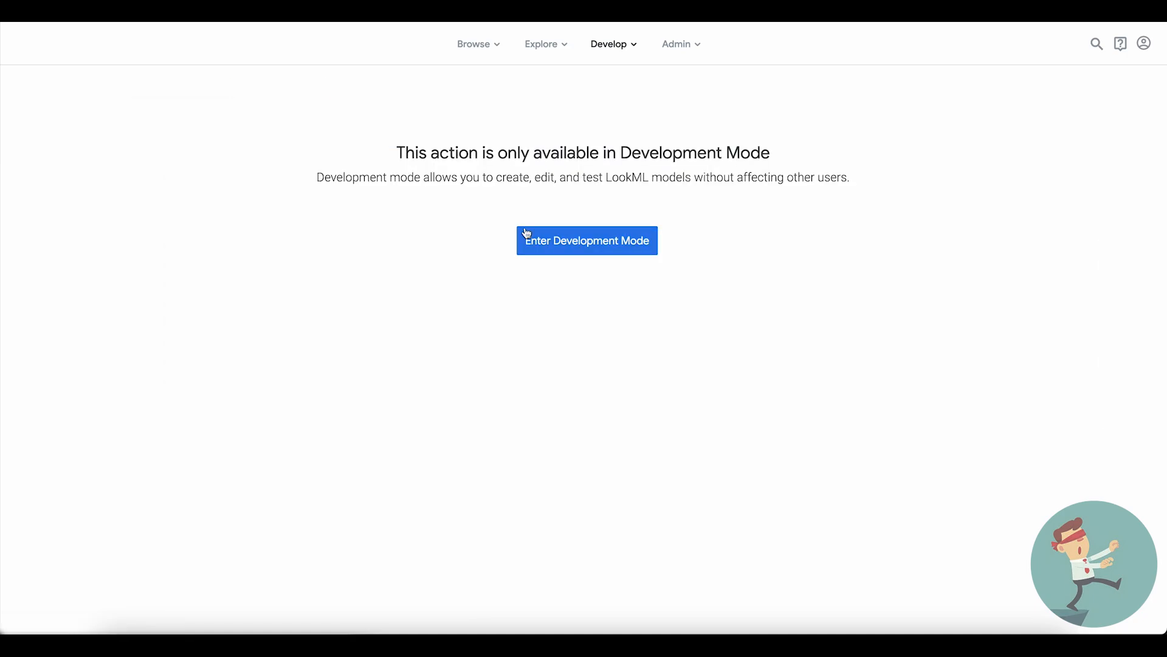
{"action": "left_click_drag", "start_coordinate": [394, 149], "coordinate": [859, 190]}
{"action": "left_click", "coordinate": [752, 200]}
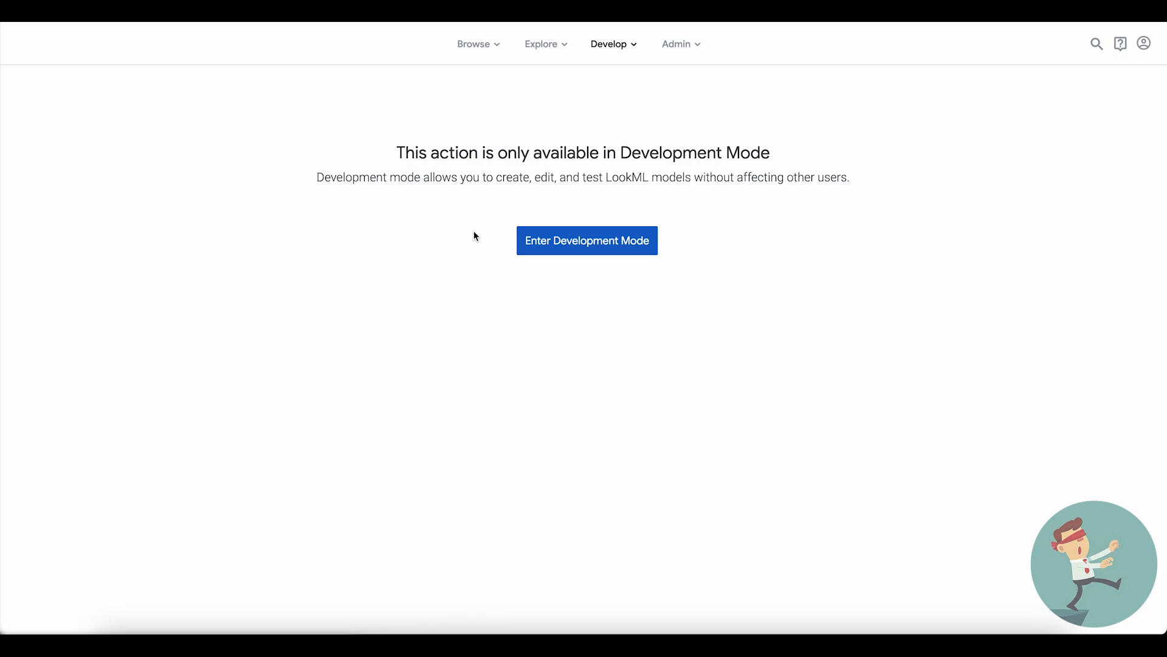
{"action": "left_click", "coordinate": [524, 248]}
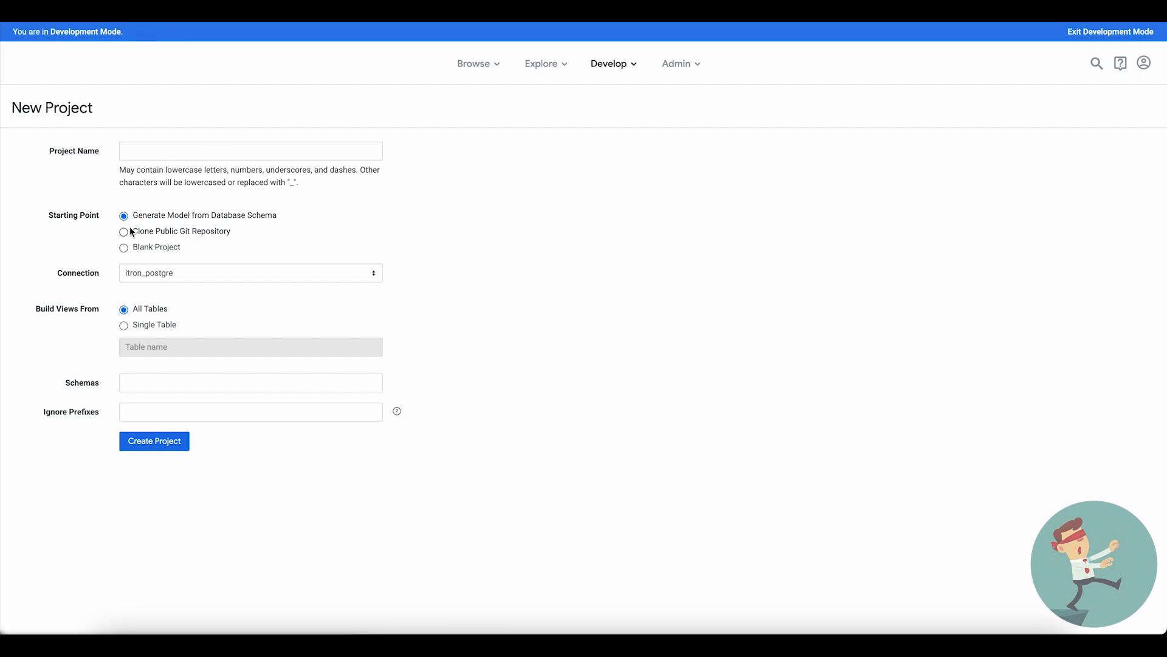
- Create a blank LookML project named looker_tutorial
{"action": "left_click", "coordinate": [161, 157]}
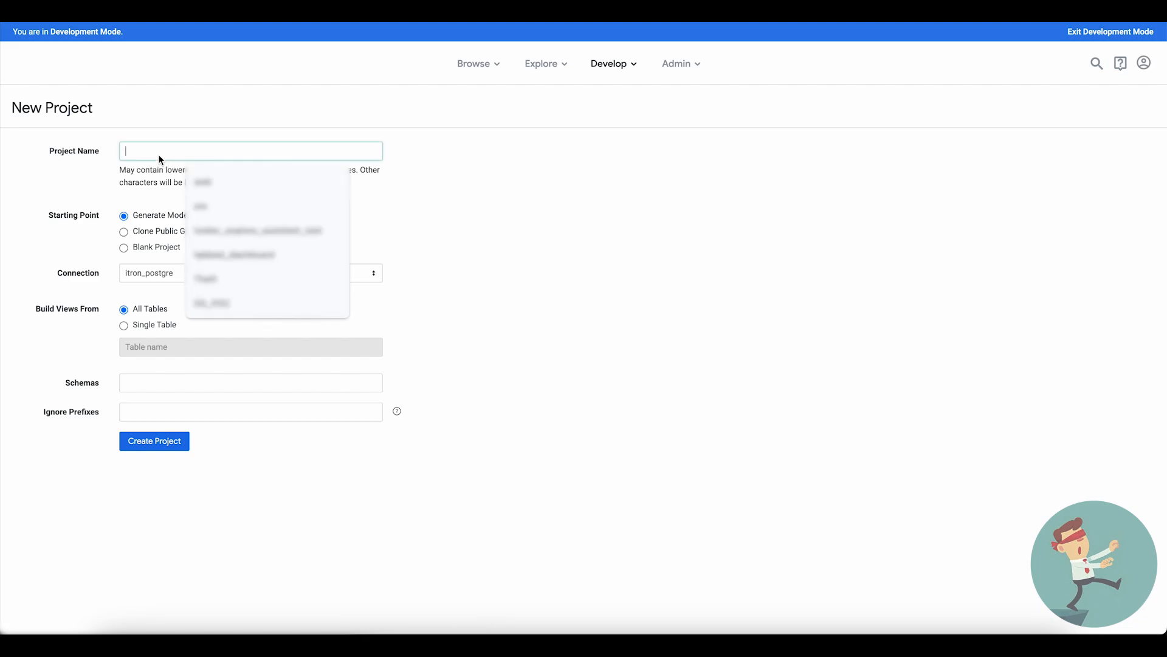
{"action": "type", "text": "looker_tutorial"}
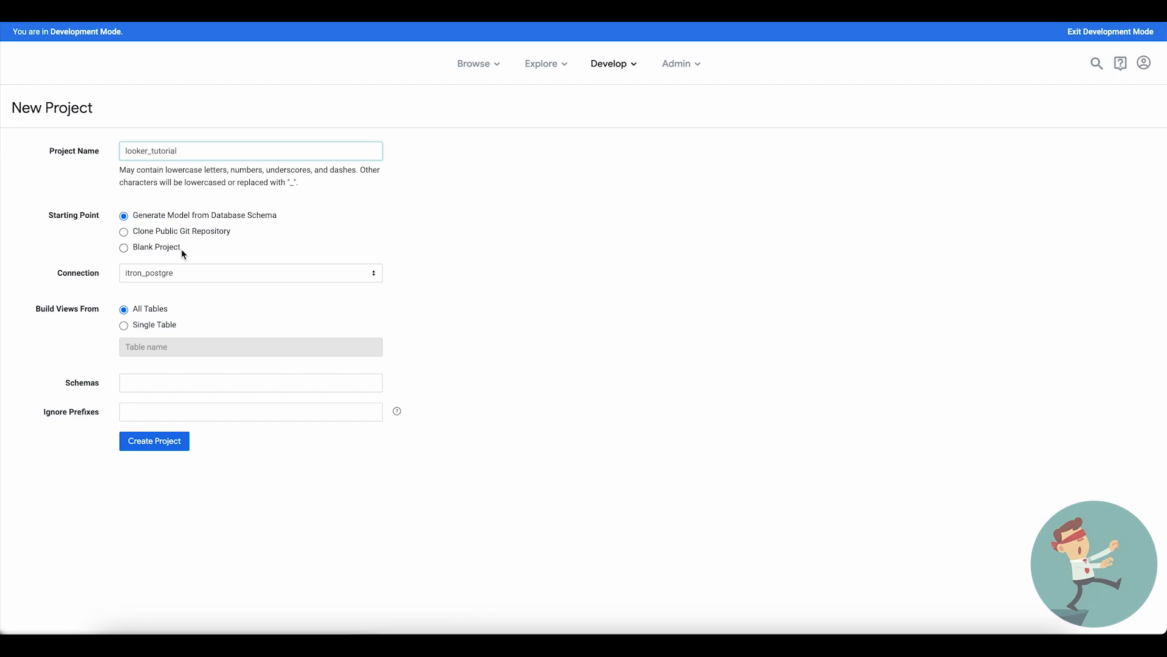
{"action": "left_click", "coordinate": [125, 248]}
{"action": "left_click", "coordinate": [149, 275]}
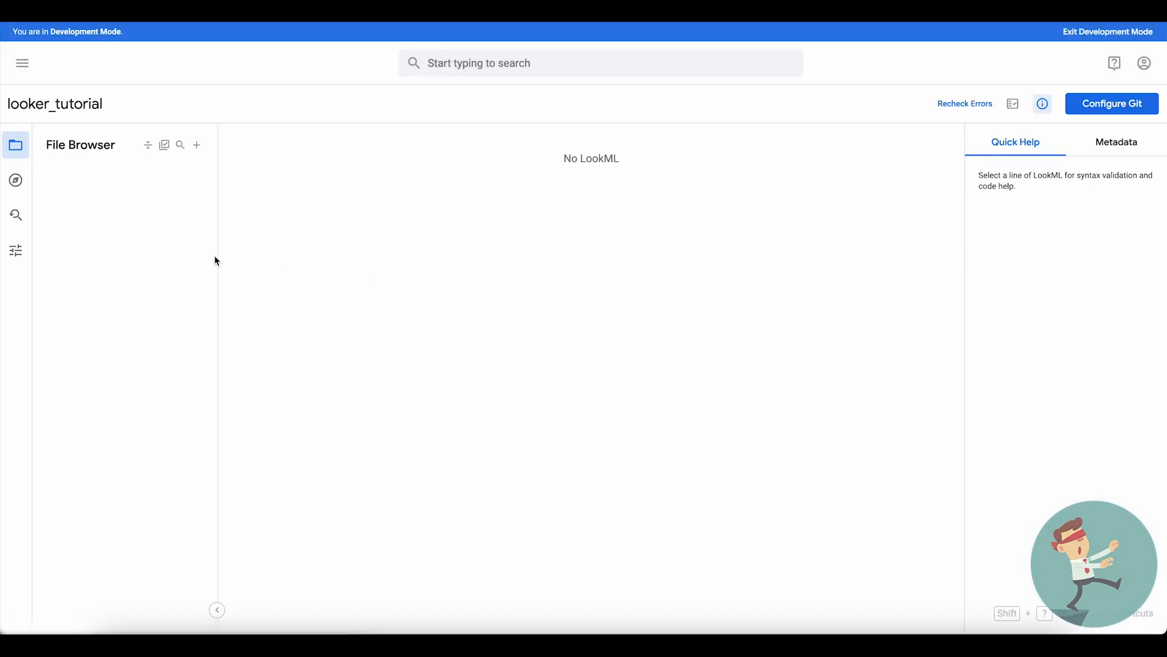
- Check the new project's entry among the Develop projects and review its project configuration, returning to the file browser
{"action": "left_click", "coordinate": [26, 68]}
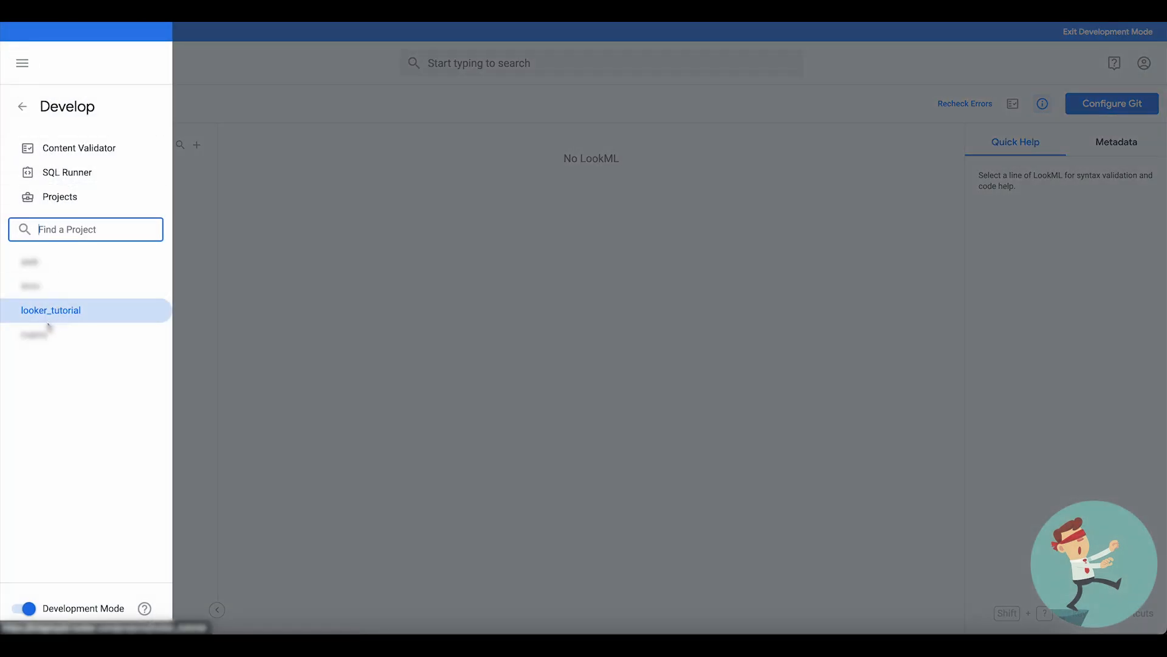
{"action": "left_click", "coordinate": [256, 258]}
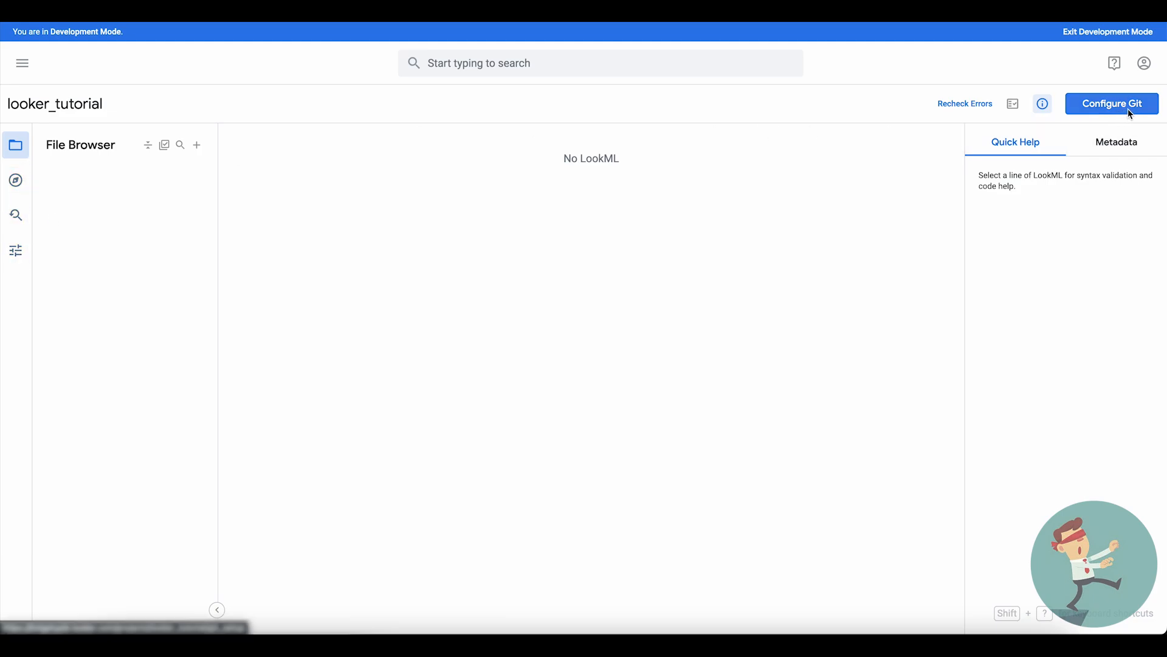
{"action": "left_click", "coordinate": [17, 254]}
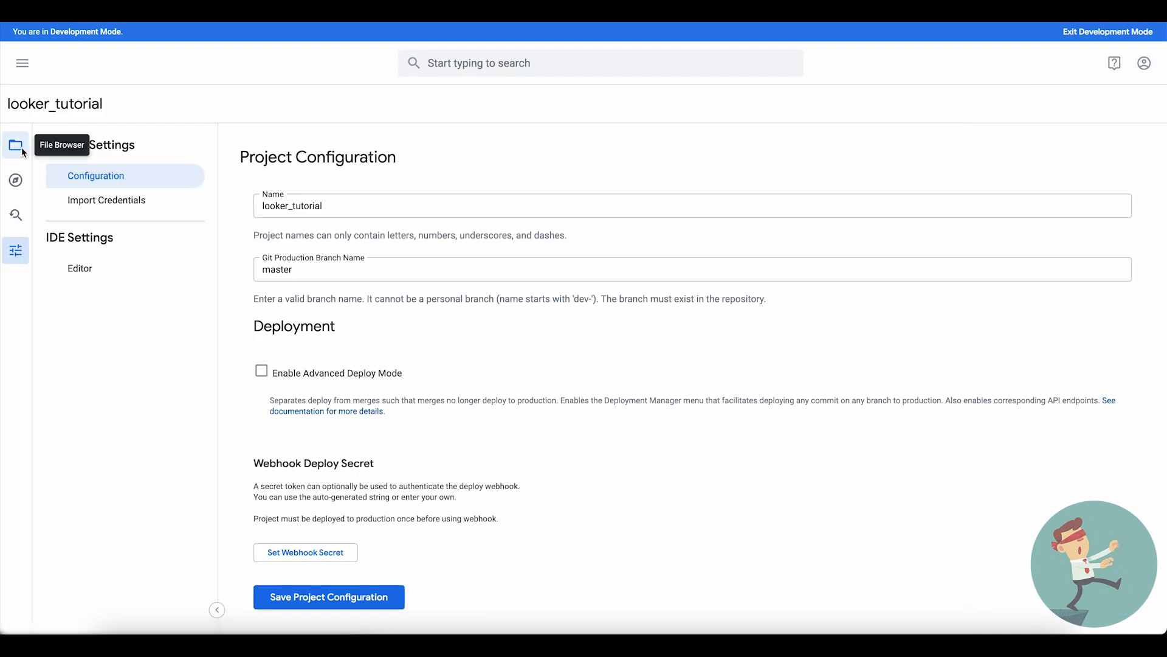
{"action": "scroll", "coordinate": [381, 369], "scroll_direction": "down", "scroll_amount": 1}
{"action": "scroll", "coordinate": [382, 368], "scroll_direction": "down", "scroll_amount": 5}
{"action": "scroll", "coordinate": [382, 368], "scroll_direction": "up", "scroll_amount": 8}
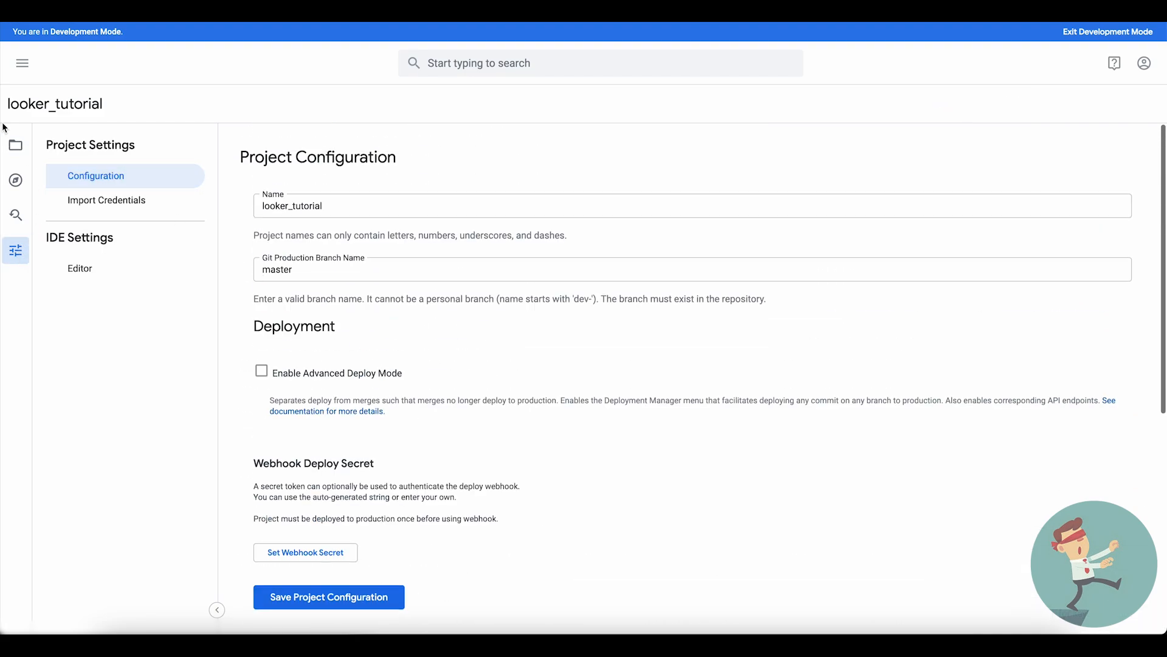
{"action": "left_click", "coordinate": [24, 154]}
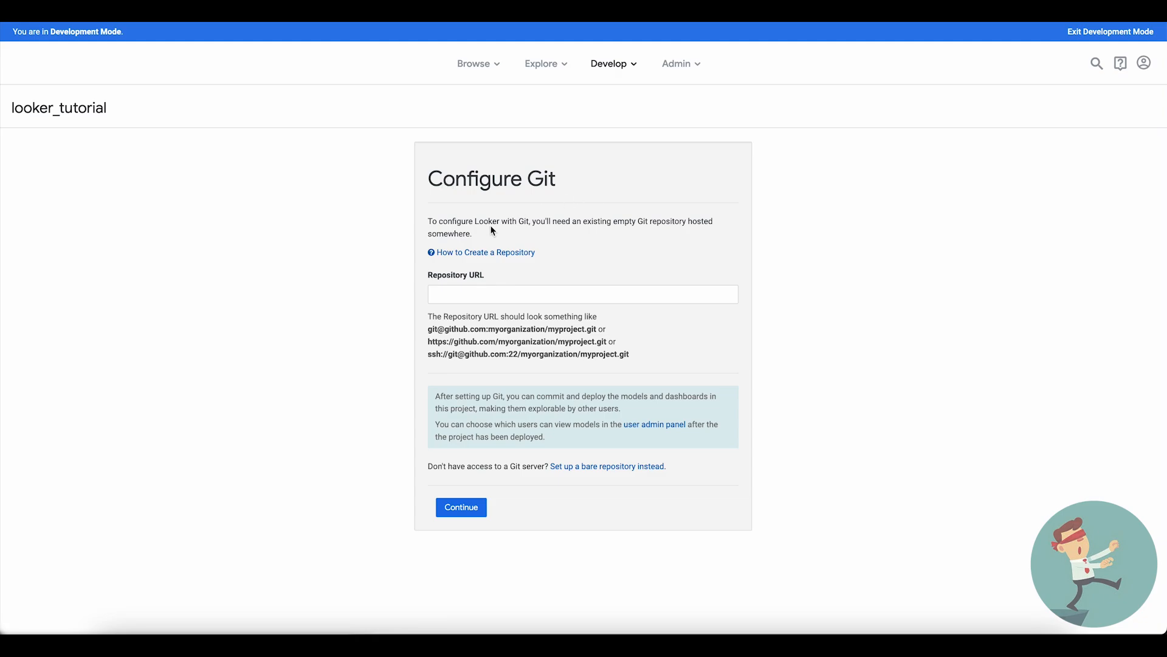
- Review the Git configuration requirements for looker_tutorial and choose to set up a bare repository instead of entering a repository URL
{"action": "left_click_drag", "start_coordinate": [429, 275], "coordinate": [500, 279]}
{"action": "left_click_drag", "start_coordinate": [428, 329], "coordinate": [498, 329]}
{"action": "left_click", "coordinate": [498, 335]}
{"action": "left_click_drag", "start_coordinate": [429, 465], "coordinate": [542, 472]}
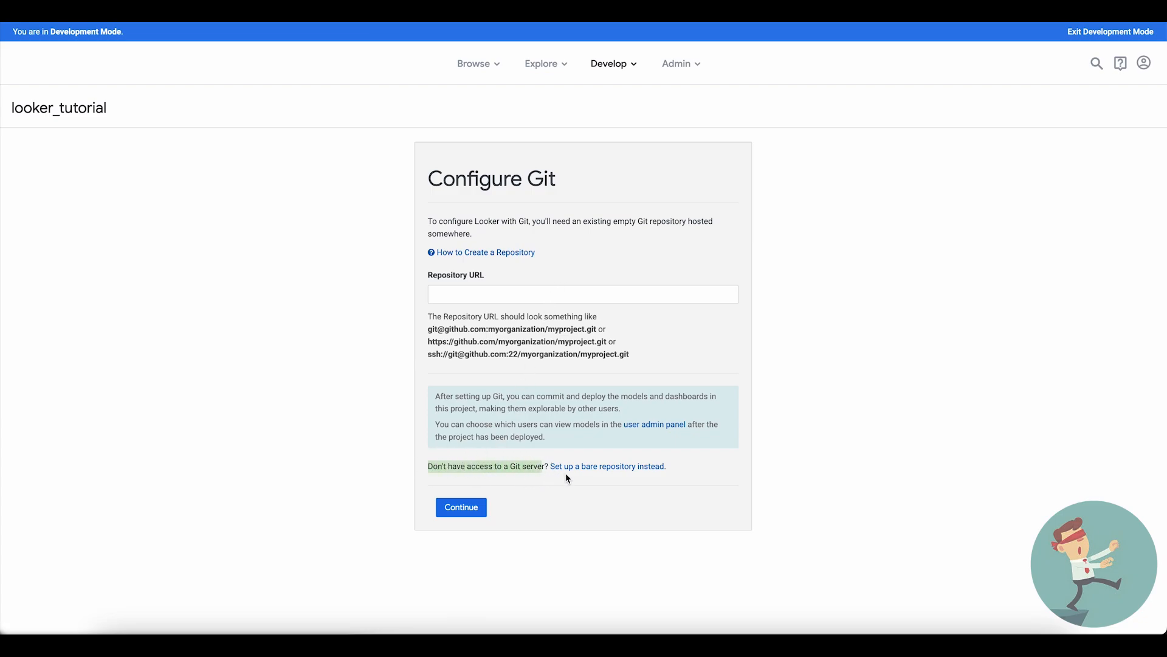
{"action": "left_click", "coordinate": [569, 473]}
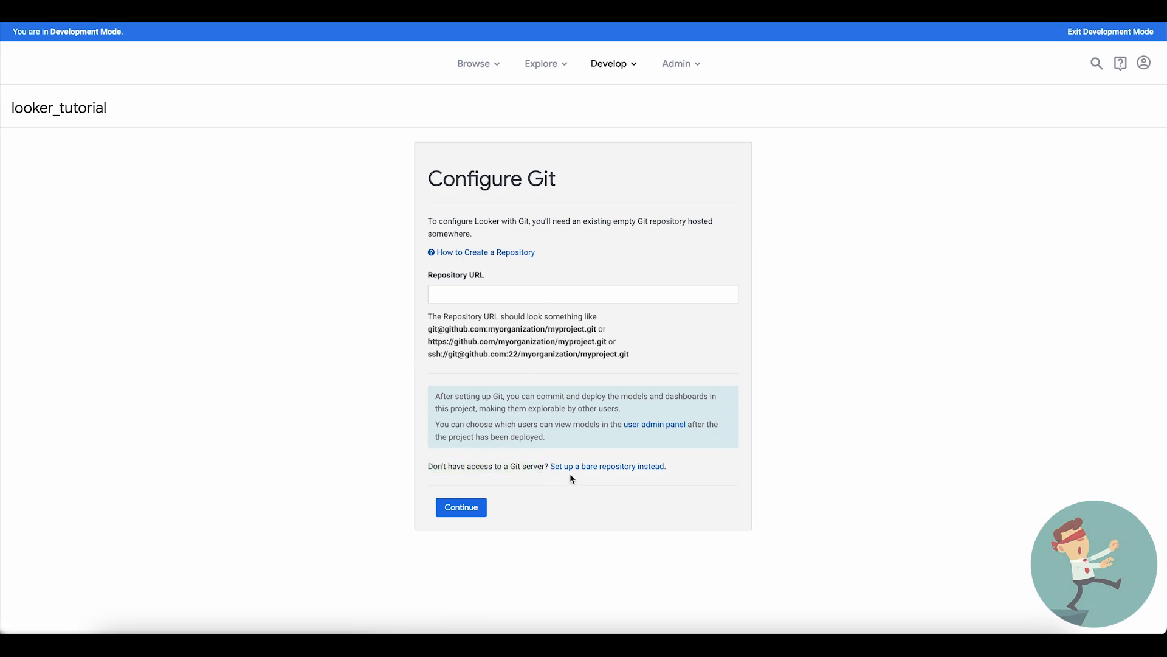
{"action": "left_click", "coordinate": [606, 468]}
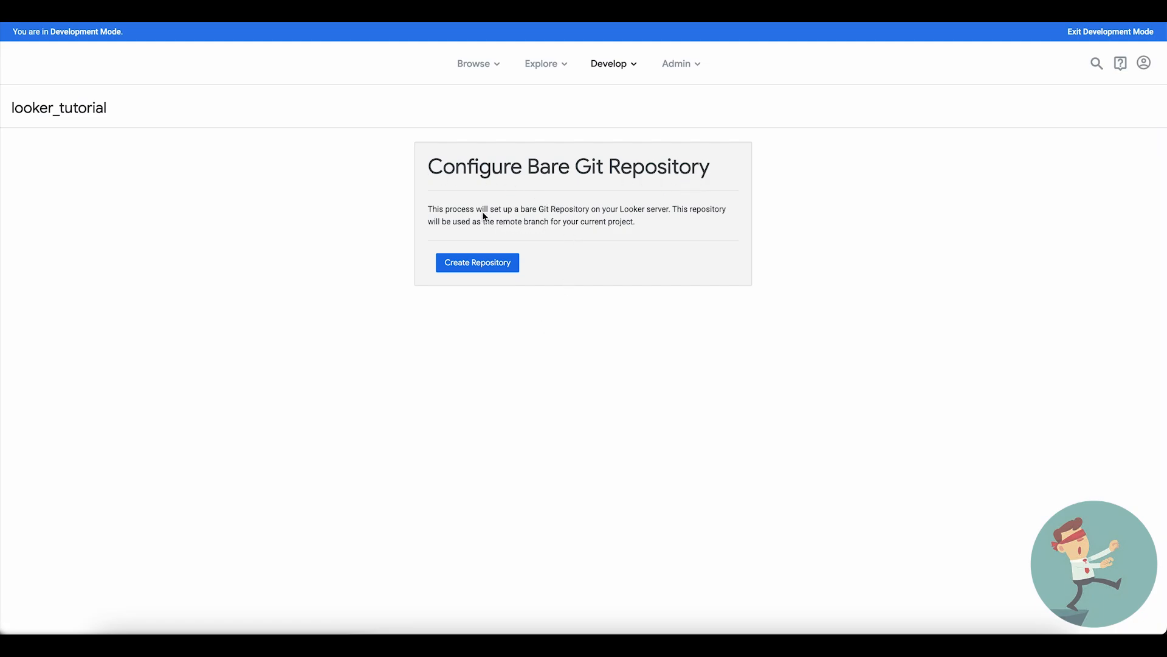
- Create the bare Git repository for looker_tutorial and return to the project
{"action": "left_click_drag", "start_coordinate": [476, 215], "coordinate": [673, 211]}
{"action": "left_click", "coordinate": [671, 228]}
{"action": "left_click_drag", "start_coordinate": [460, 221], "coordinate": [654, 230]}
{"action": "left_click", "coordinate": [654, 229]}
{"action": "left_click", "coordinate": [460, 265]}
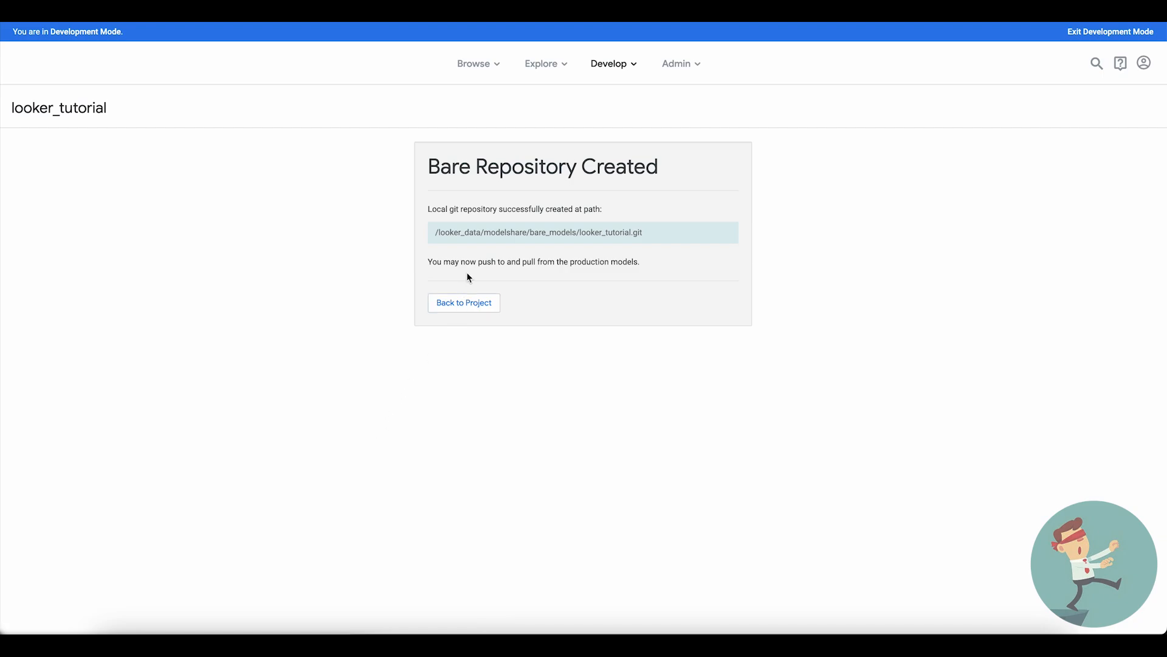
{"action": "left_click_drag", "start_coordinate": [429, 211], "coordinate": [608, 217]}
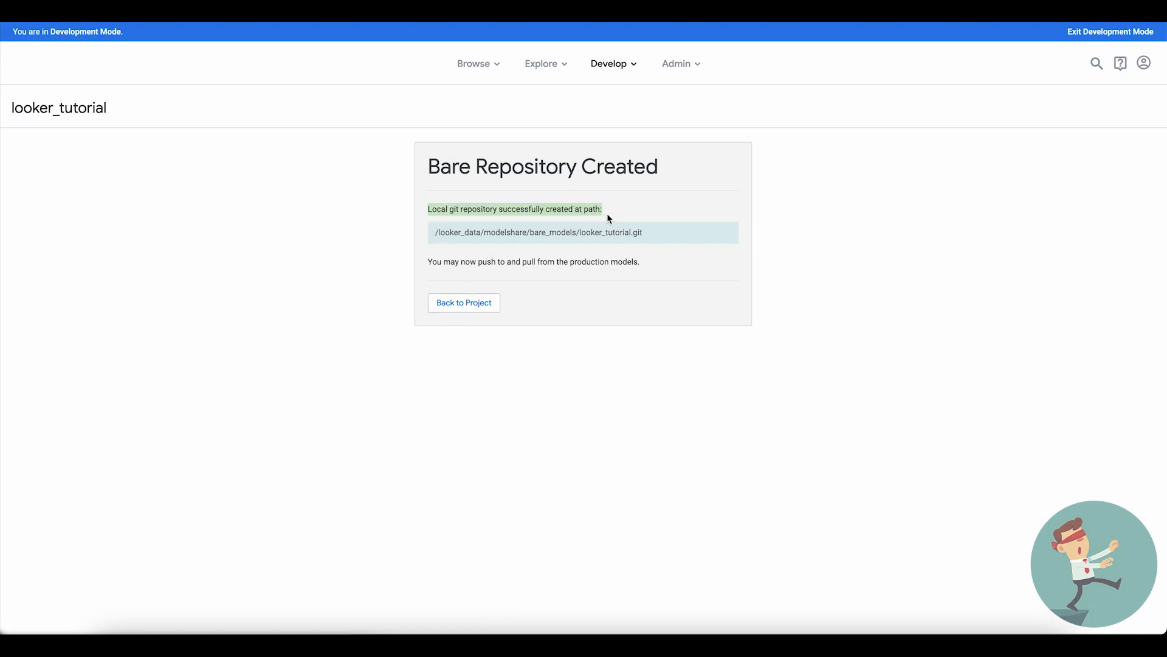
{"action": "left_click", "coordinate": [473, 233]}
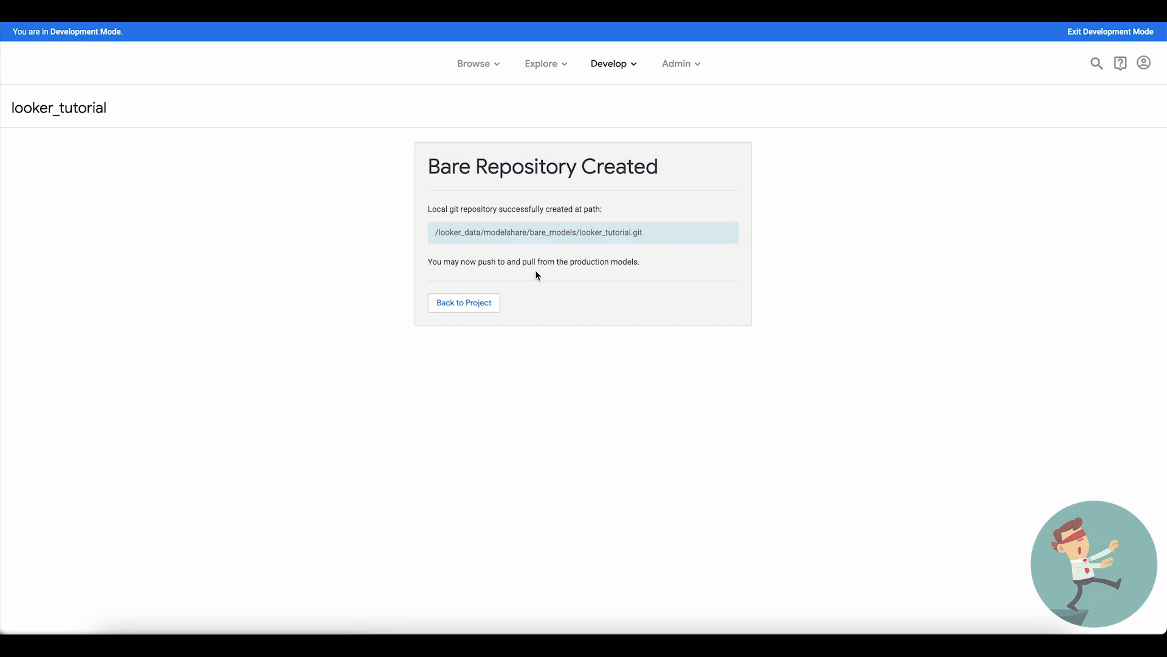
{"action": "left_click", "coordinate": [464, 304]}
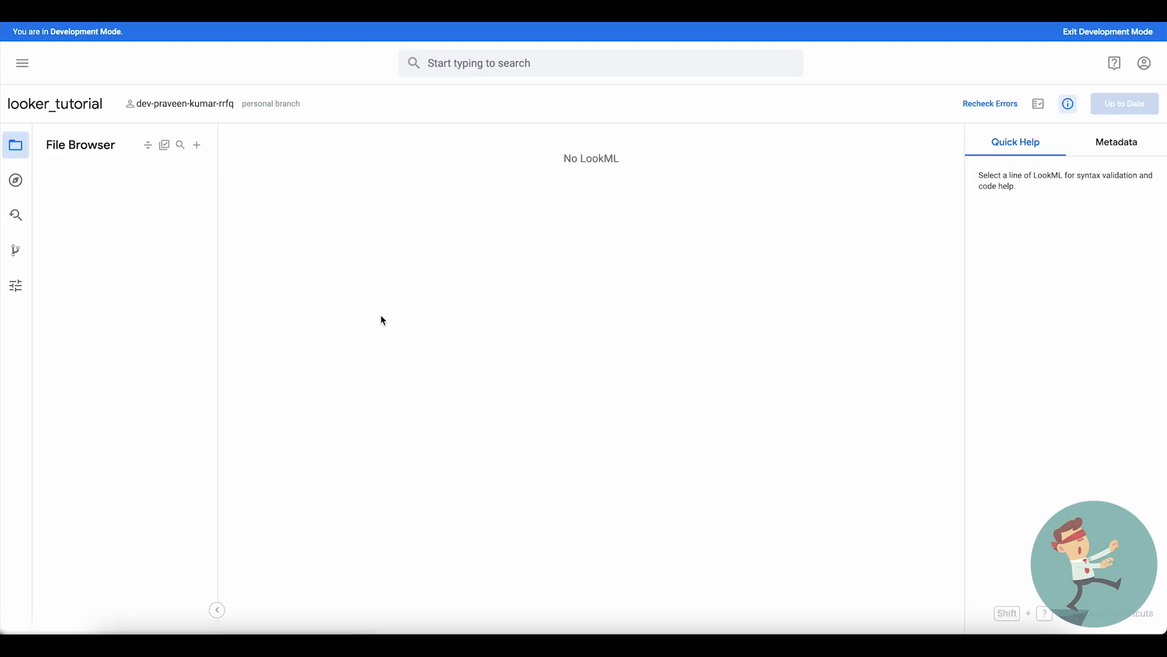
- Examine the project's Git actions and the current personal branch, returning to the file browser
{"action": "left_click", "coordinate": [1107, 104]}
{"action": "left_click", "coordinate": [17, 257]}
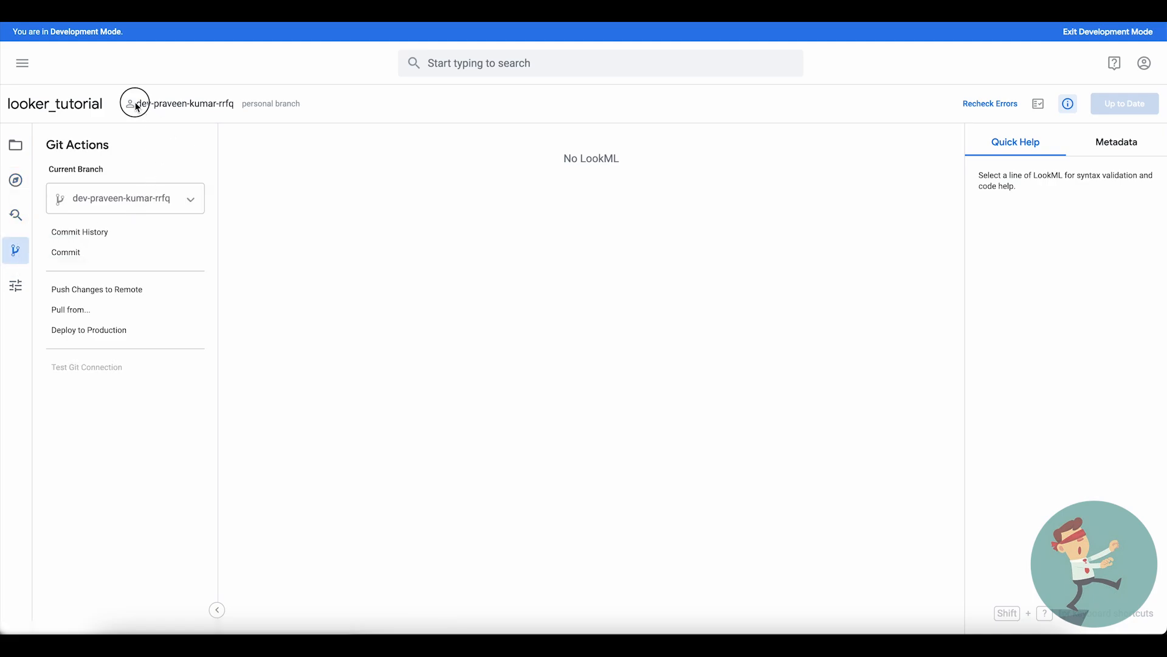
{"action": "left_click_drag", "start_coordinate": [137, 107], "coordinate": [238, 111]}
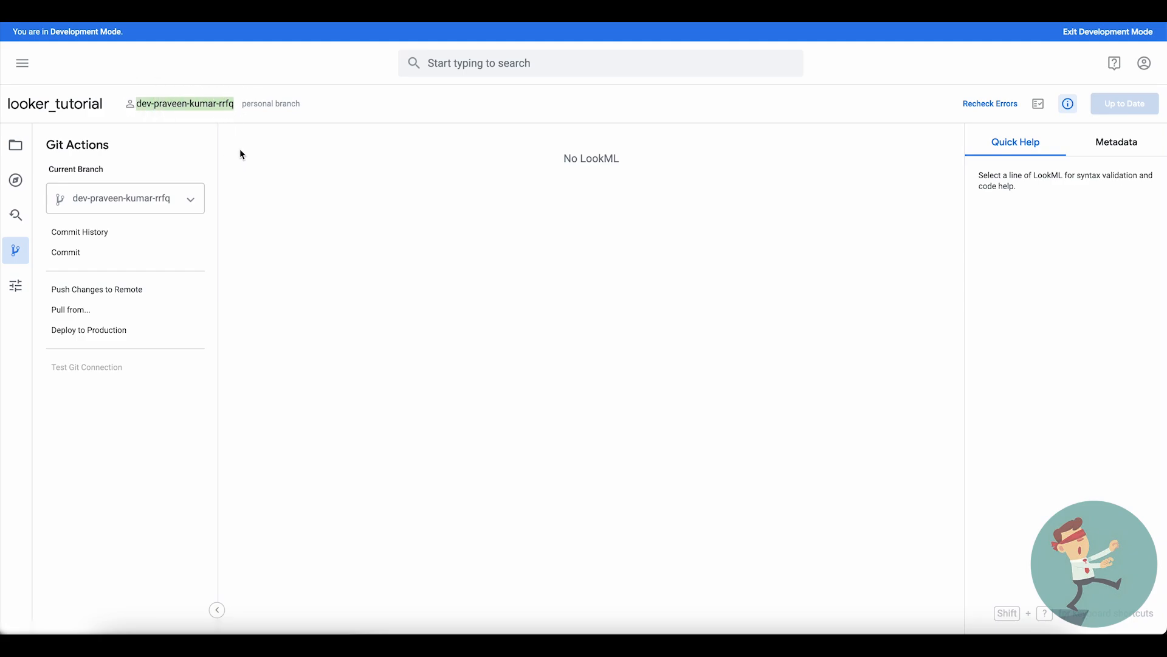
{"action": "left_click", "coordinate": [24, 143]}
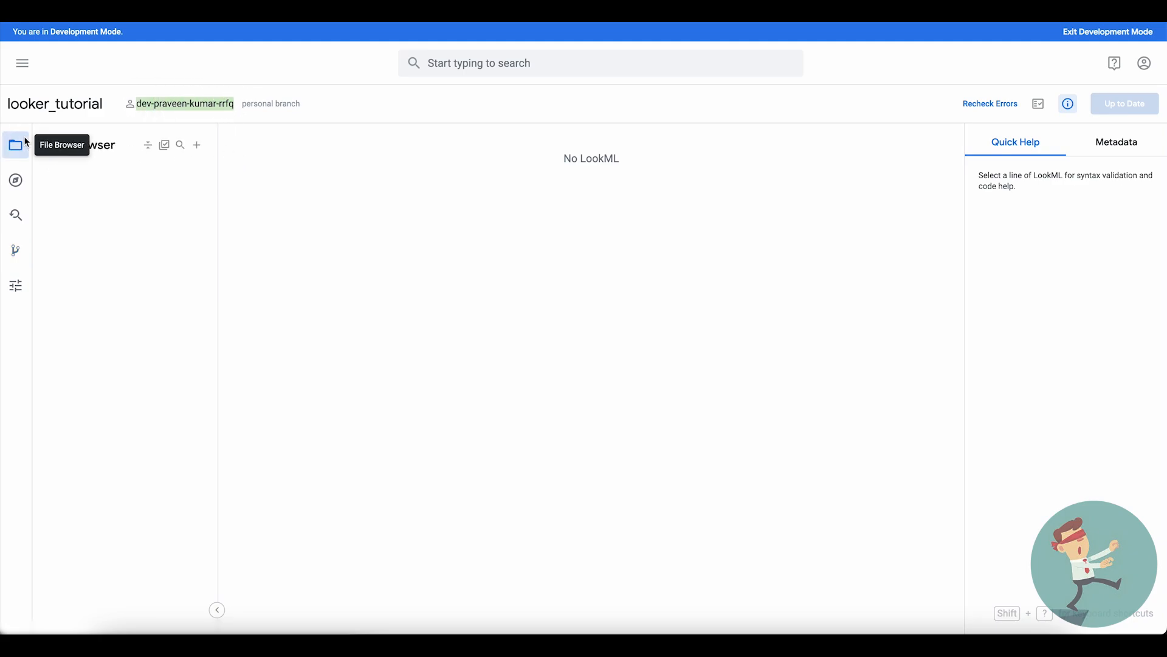
{"action": "left_click", "coordinate": [327, 188]}
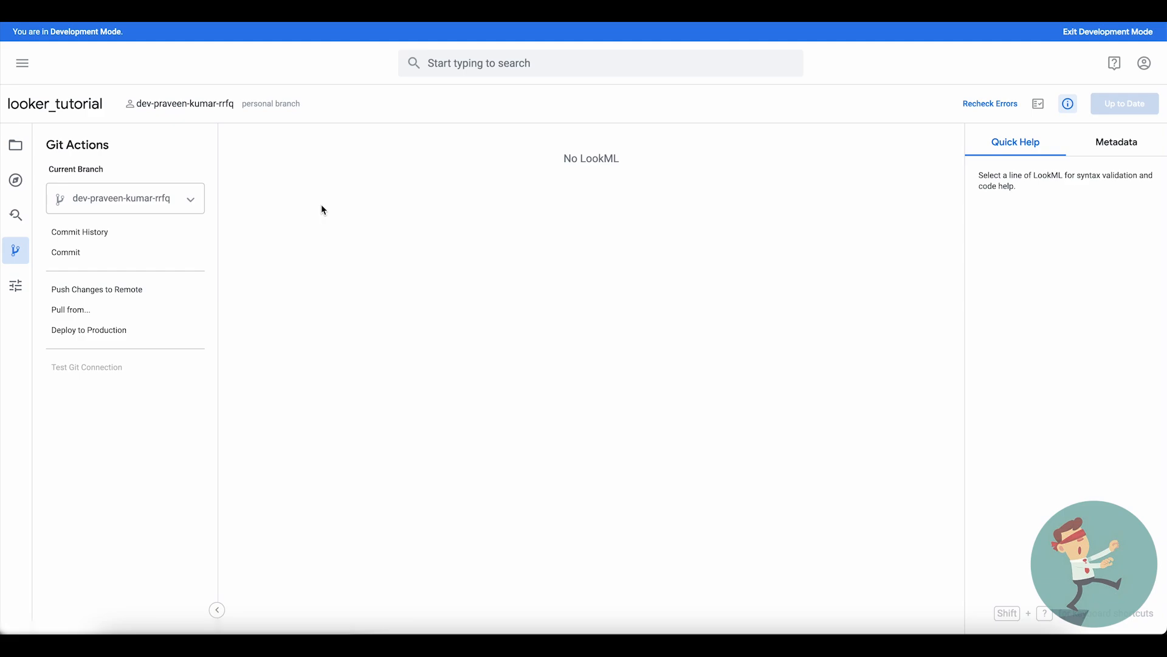
- Create a new Git branch named shared_branch_looker_tutorial from master
{"action": "left_click", "coordinate": [166, 202]}
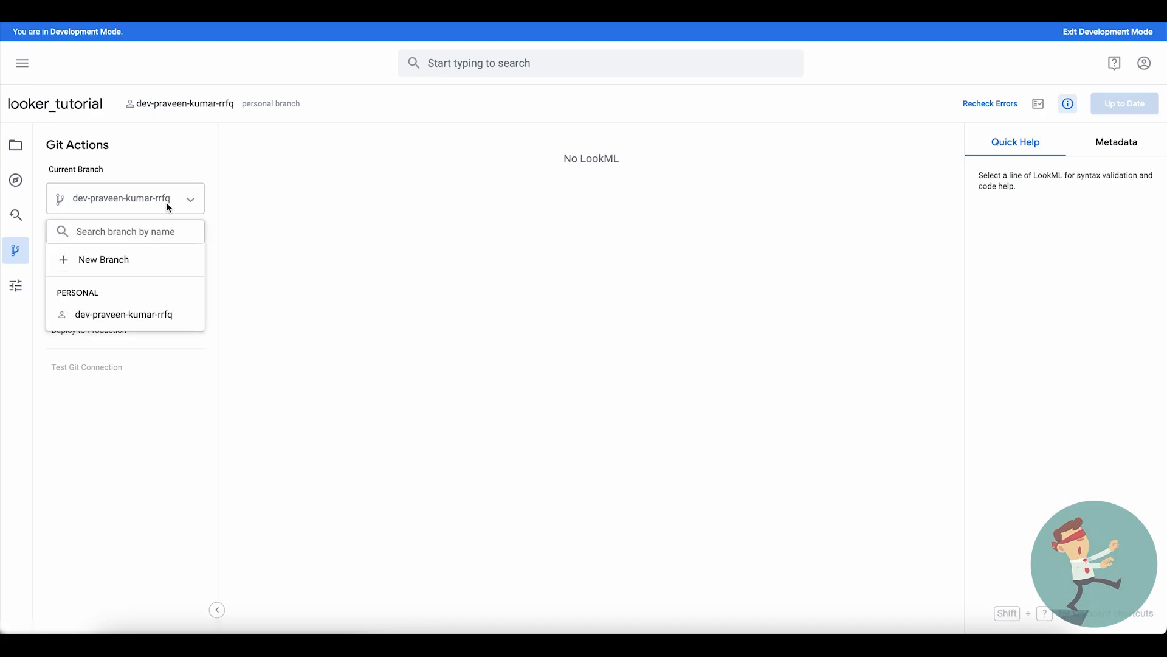
{"action": "left_click", "coordinate": [125, 262]}
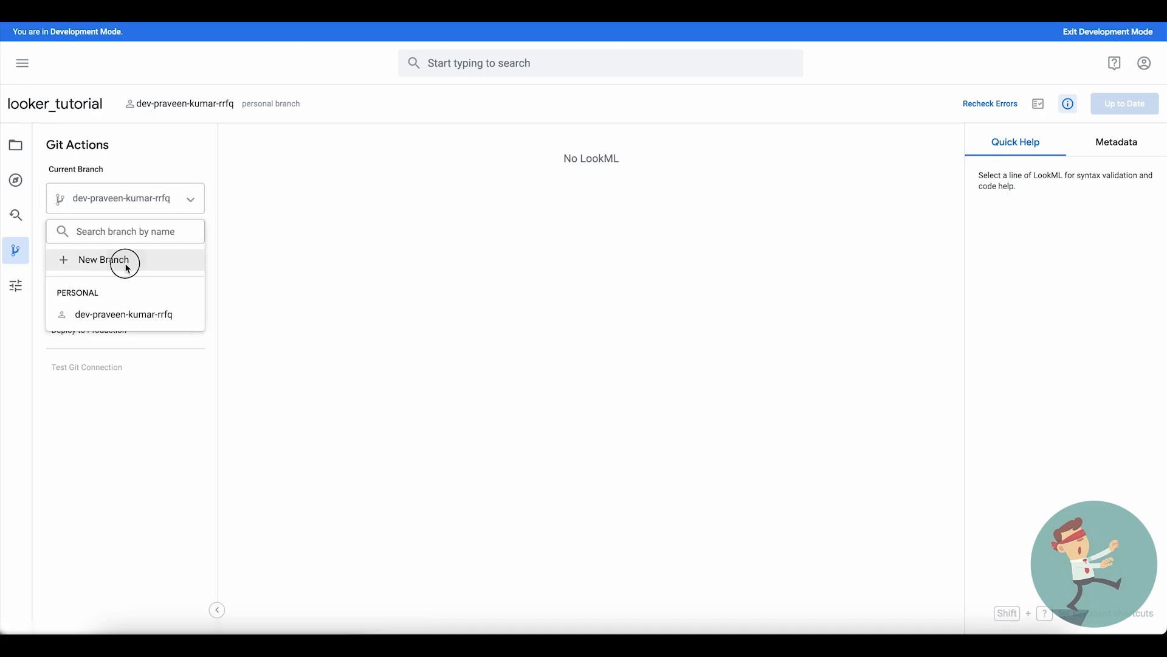
{"action": "type", "text": "shared_branch"}
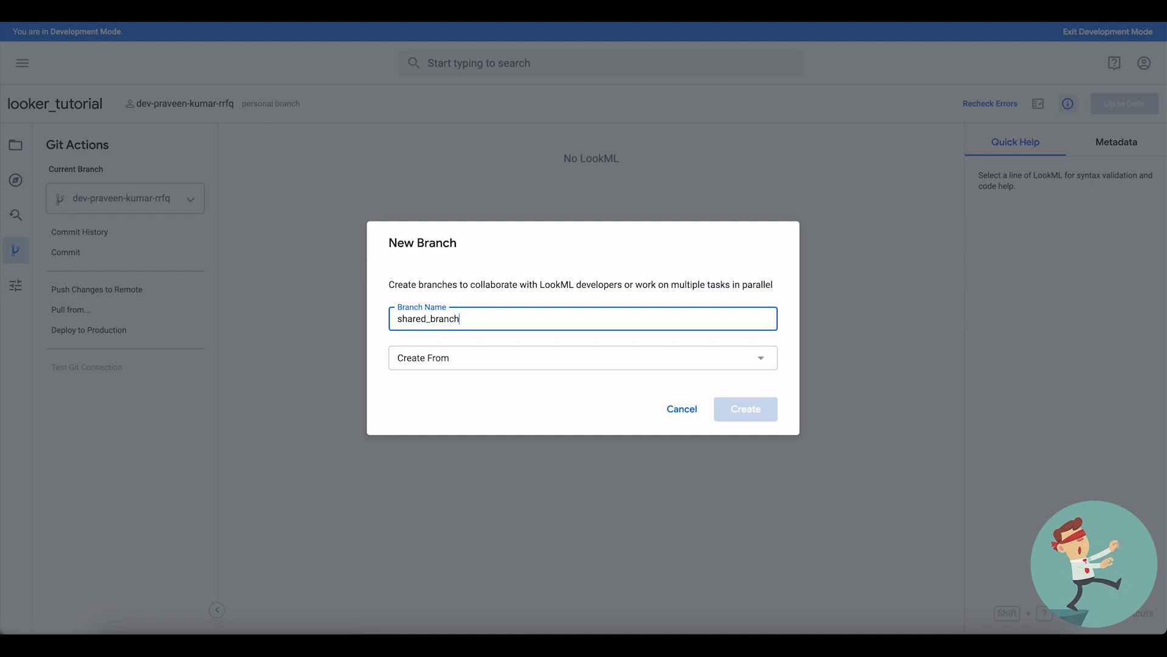
{"action": "type", "text": "_looker_tutorial"}
{"action": "left_click", "coordinate": [447, 358]}
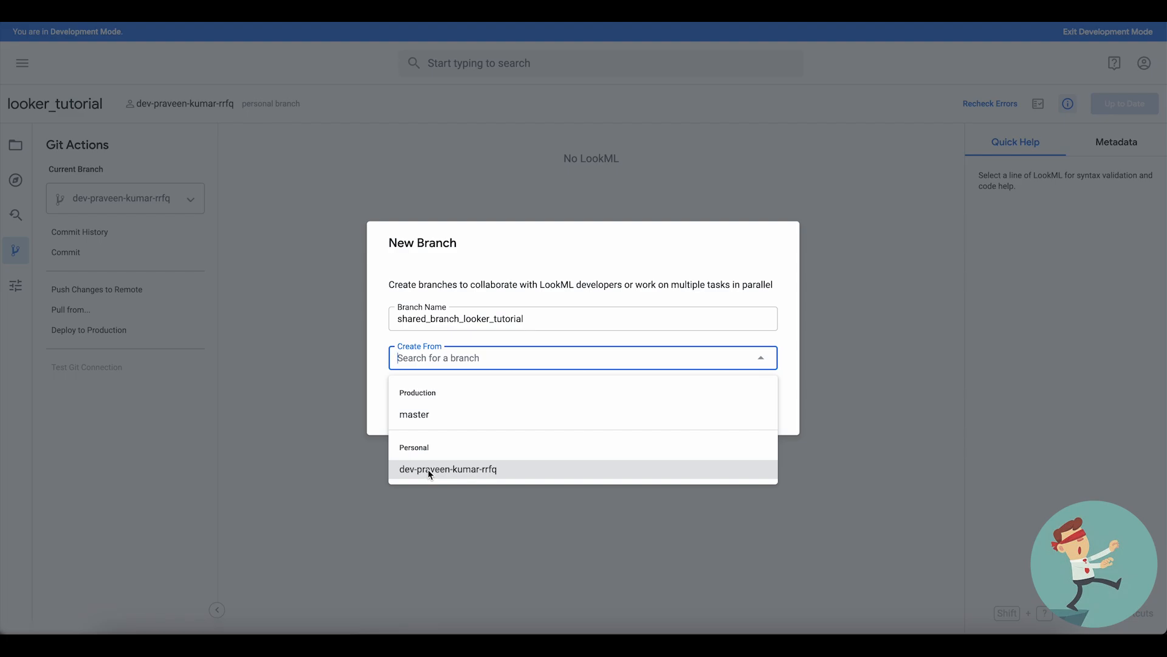
{"action": "left_click", "coordinate": [432, 417]}
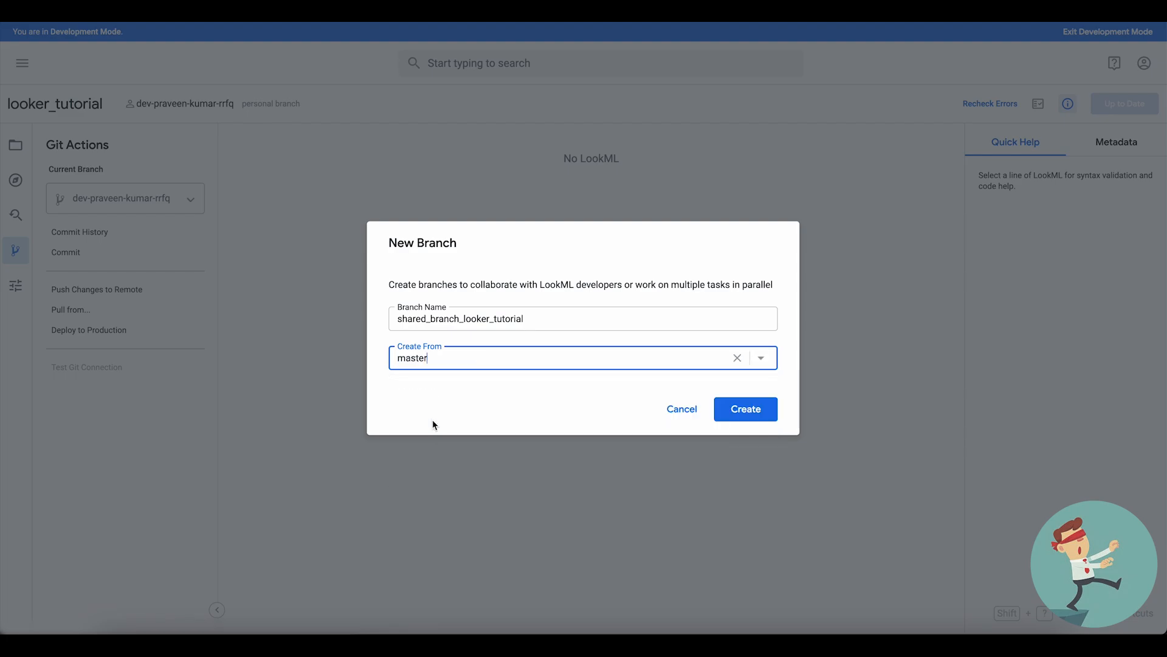
{"action": "left_click", "coordinate": [730, 402]}
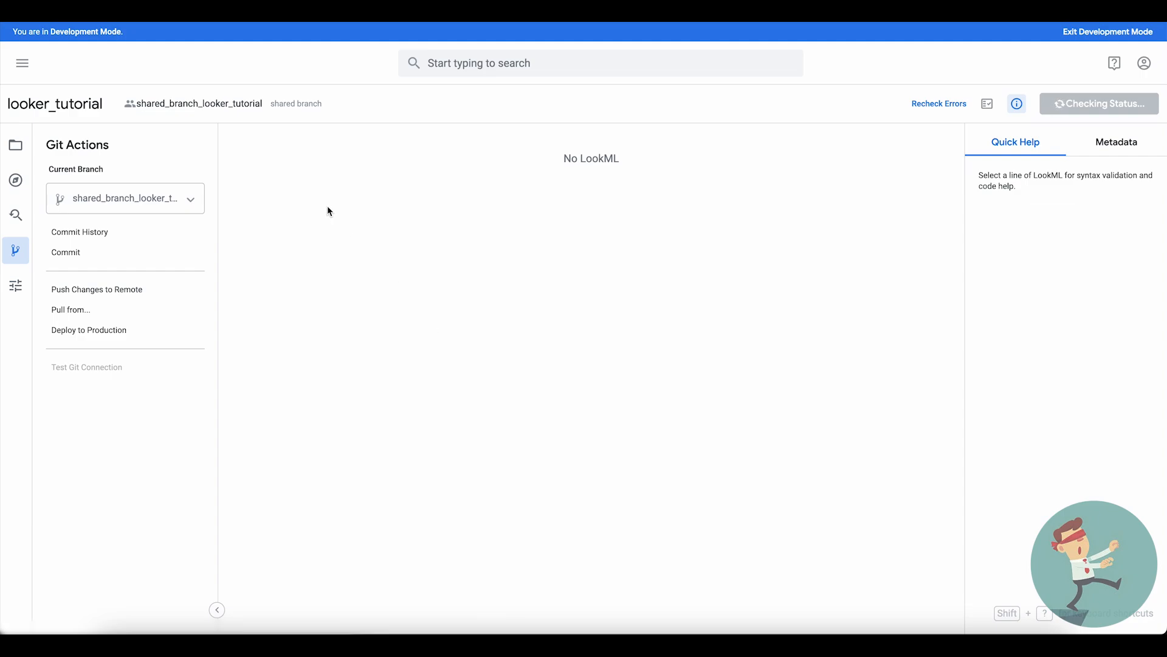
- Return to the project's file browser and push the shared_branch_looker_tutorial branch to the remote
{"action": "left_click", "coordinate": [14, 148]}
{"action": "left_click_drag", "start_coordinate": [139, 107], "coordinate": [261, 105]}
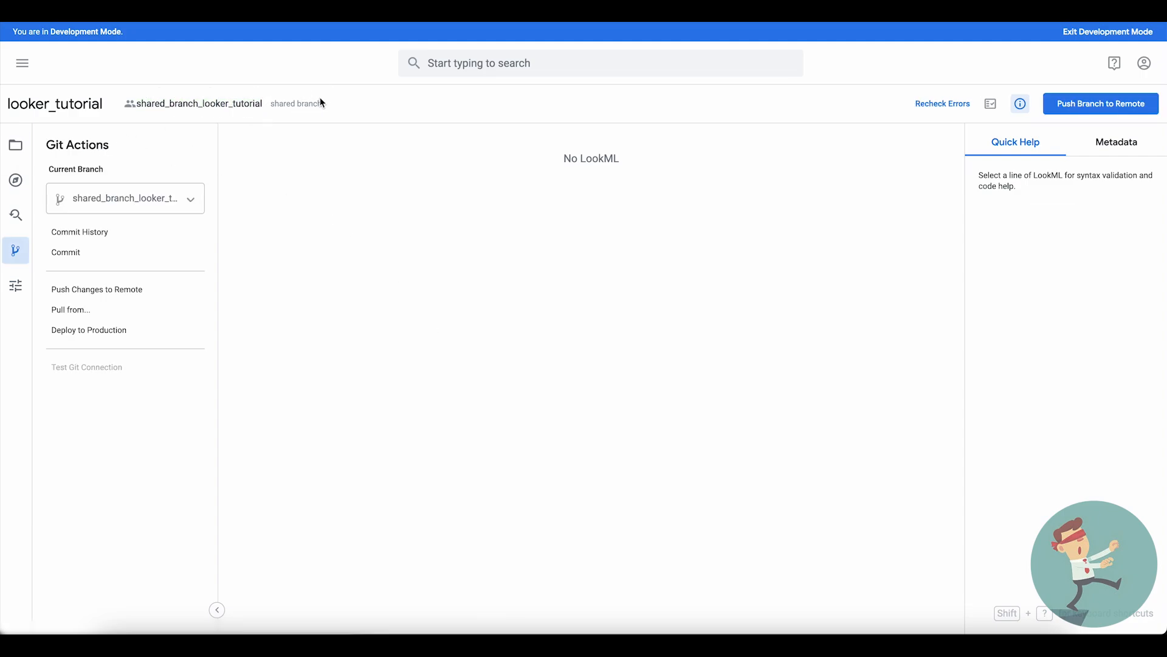
{"action": "left_click_drag", "start_coordinate": [335, 100], "coordinate": [270, 110]}
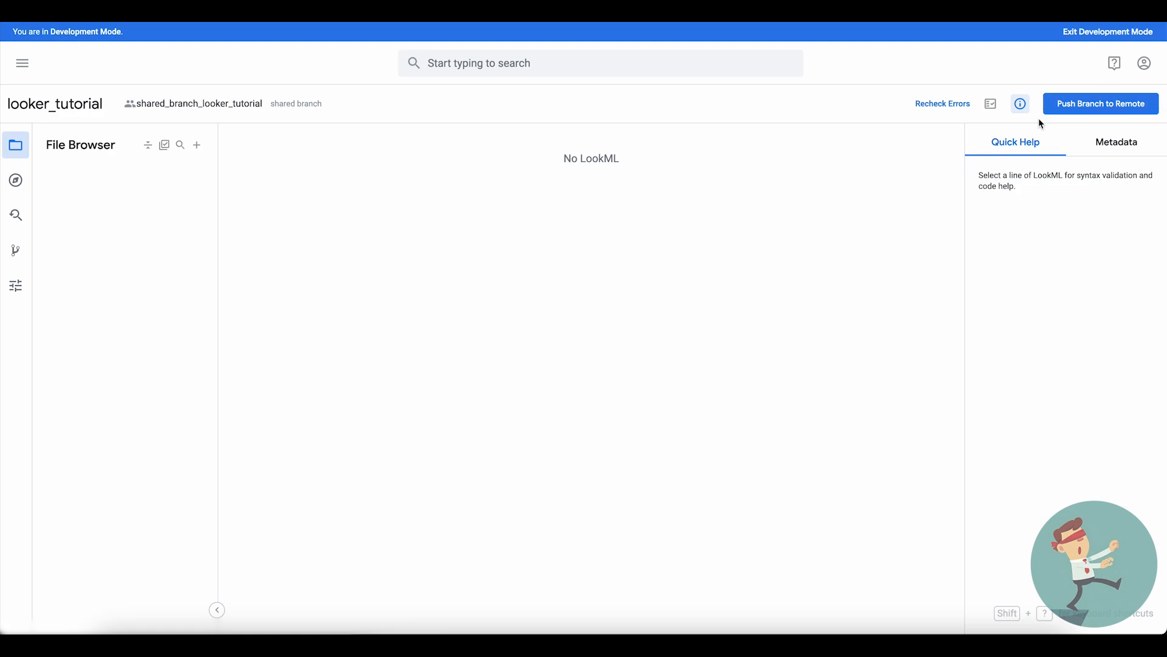
{"action": "left_click", "coordinate": [1074, 108]}
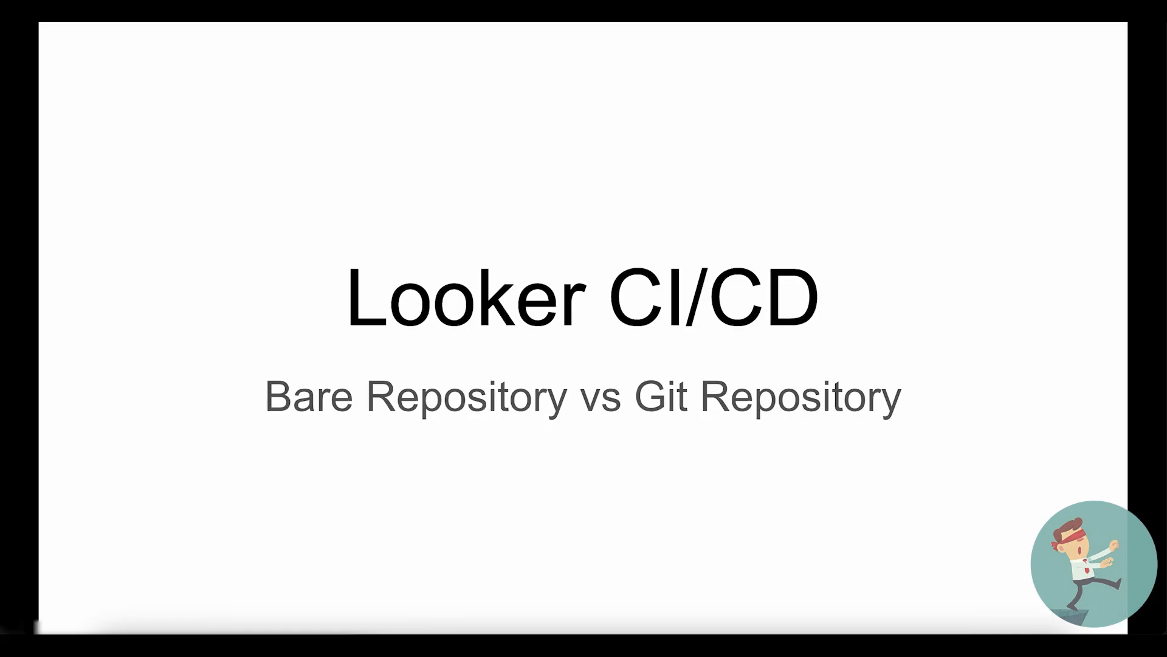
{"action": "key", "text": "Right"}
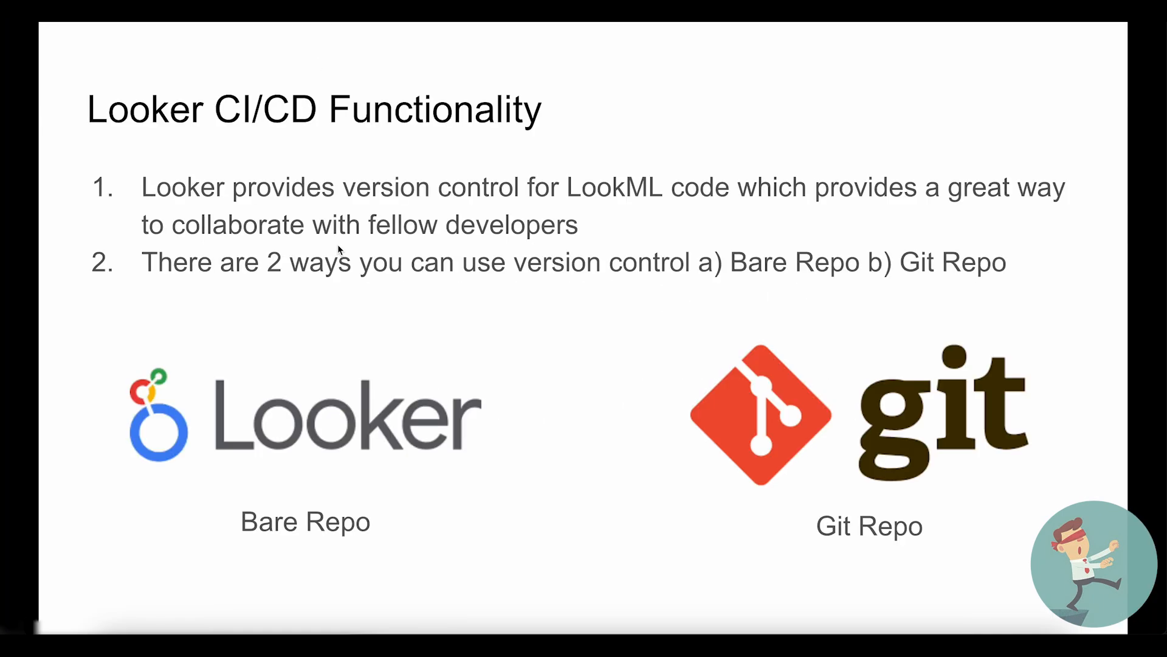
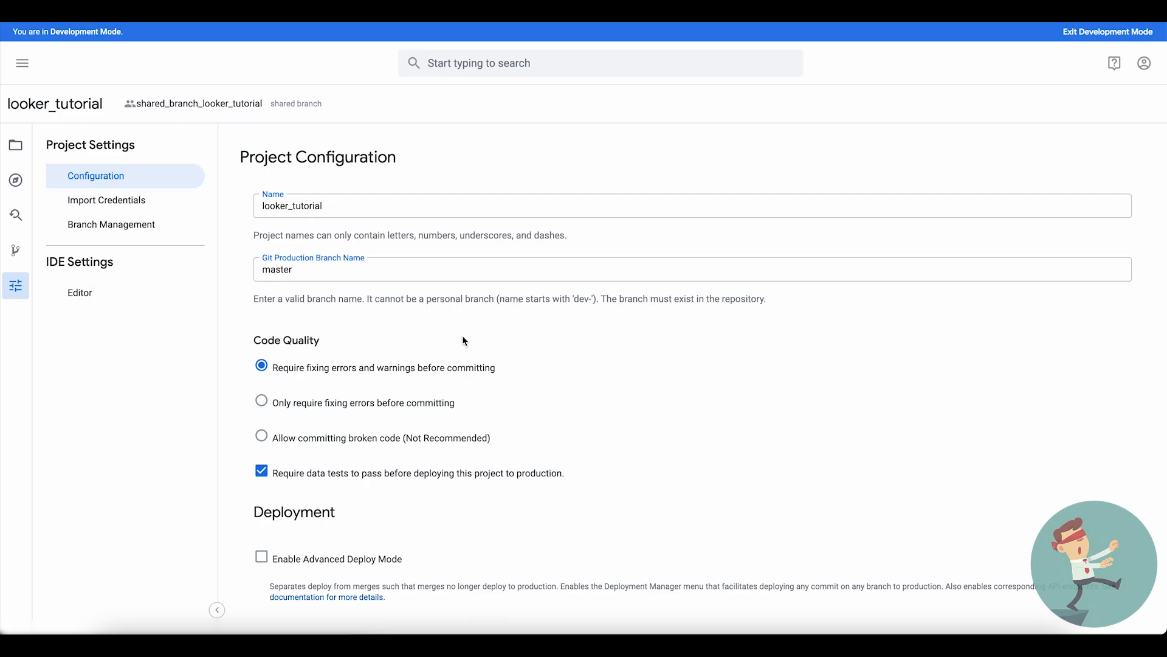
- Examine the project configuration, including the project name, Git production branch name and code quality options
{"action": "scroll", "coordinate": [464, 341], "scroll_direction": "down", "scroll_amount": 1}
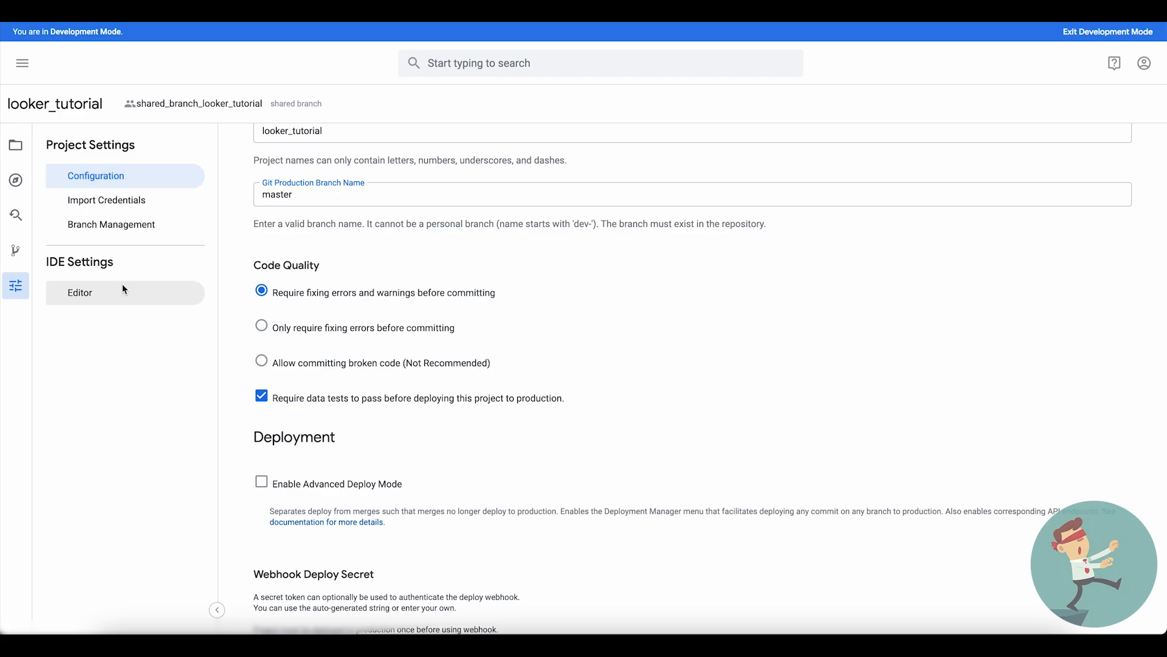
{"action": "scroll", "coordinate": [460, 317], "scroll_direction": "up", "scroll_amount": 1}
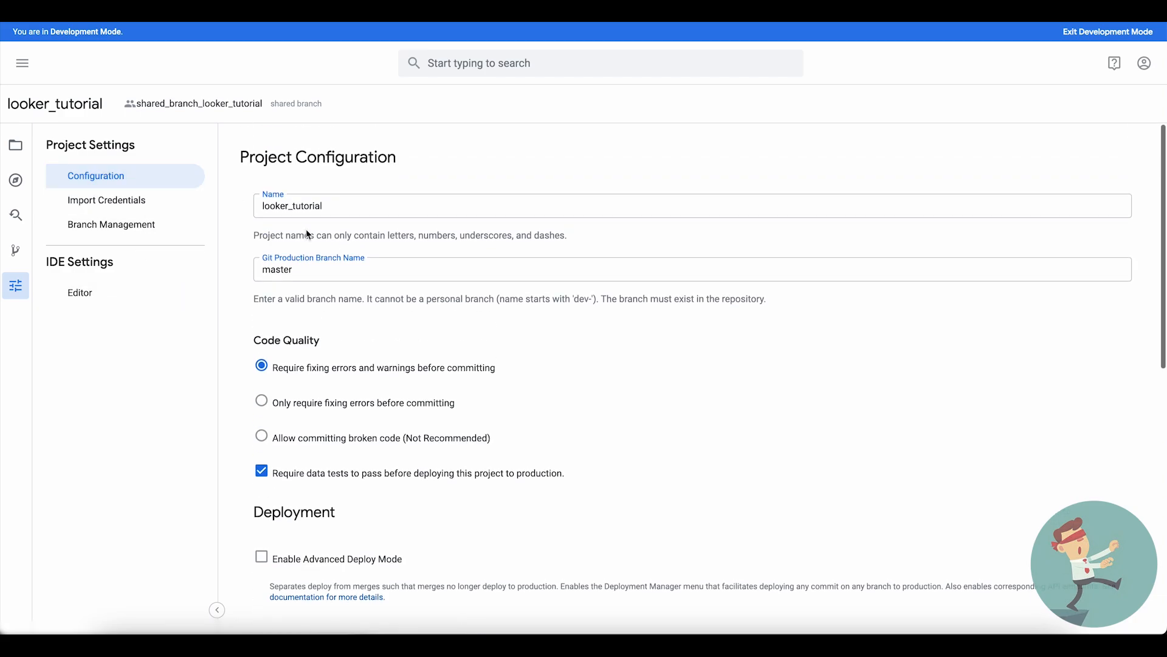
{"action": "left_click", "coordinate": [274, 205]}
{"action": "double_click", "coordinate": [275, 205]}
{"action": "left_click", "coordinate": [290, 270]}
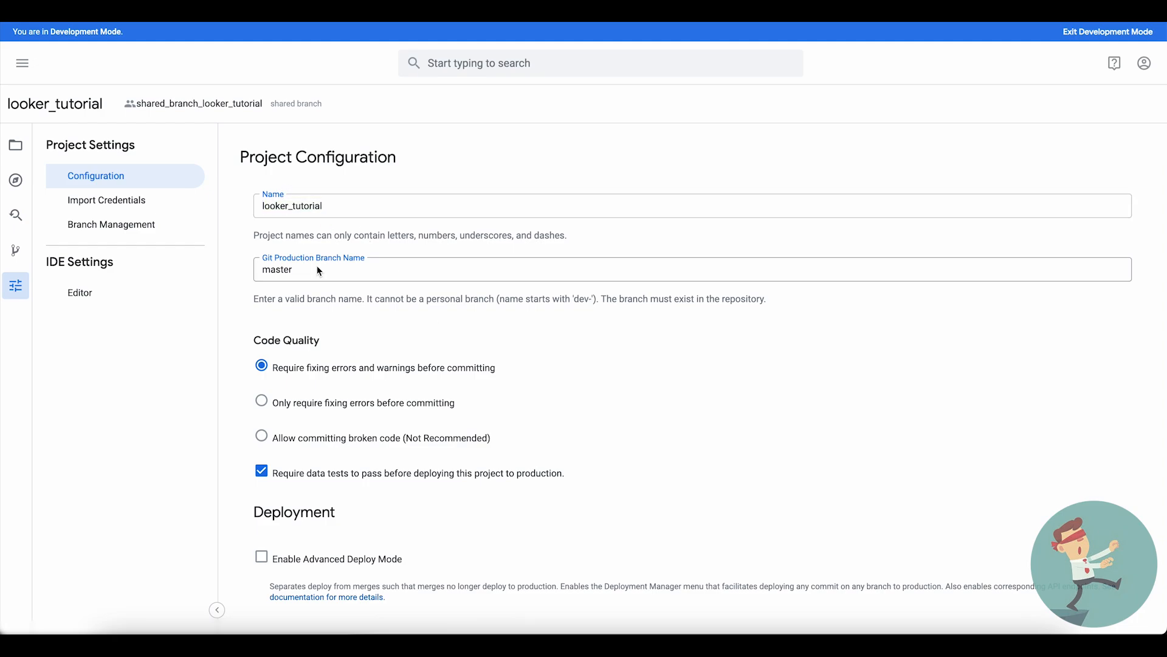
{"action": "double_click", "coordinate": [290, 270]}
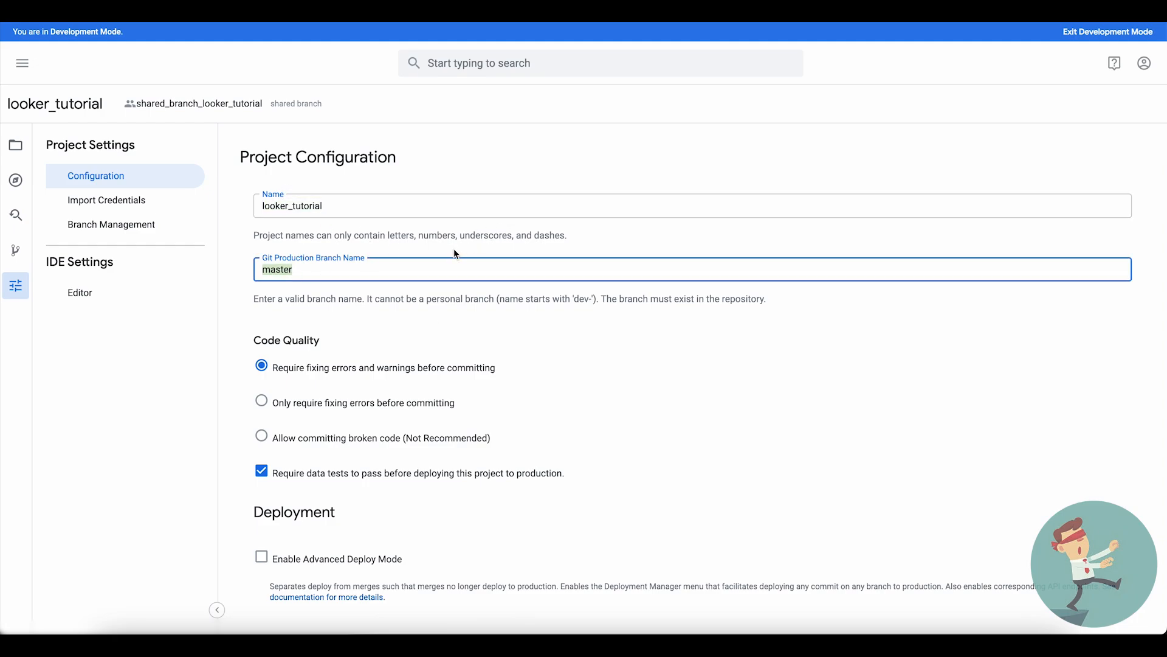
{"action": "left_click", "coordinate": [375, 256]}
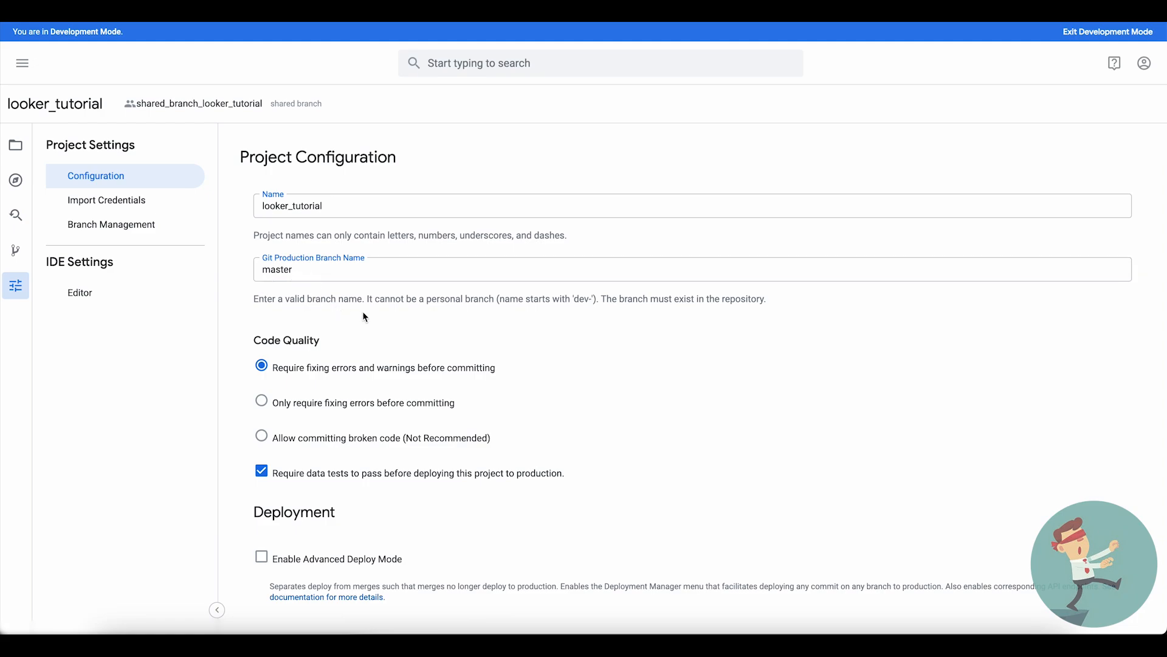
{"action": "scroll", "coordinate": [365, 317], "scroll_direction": "down", "scroll_amount": 1}
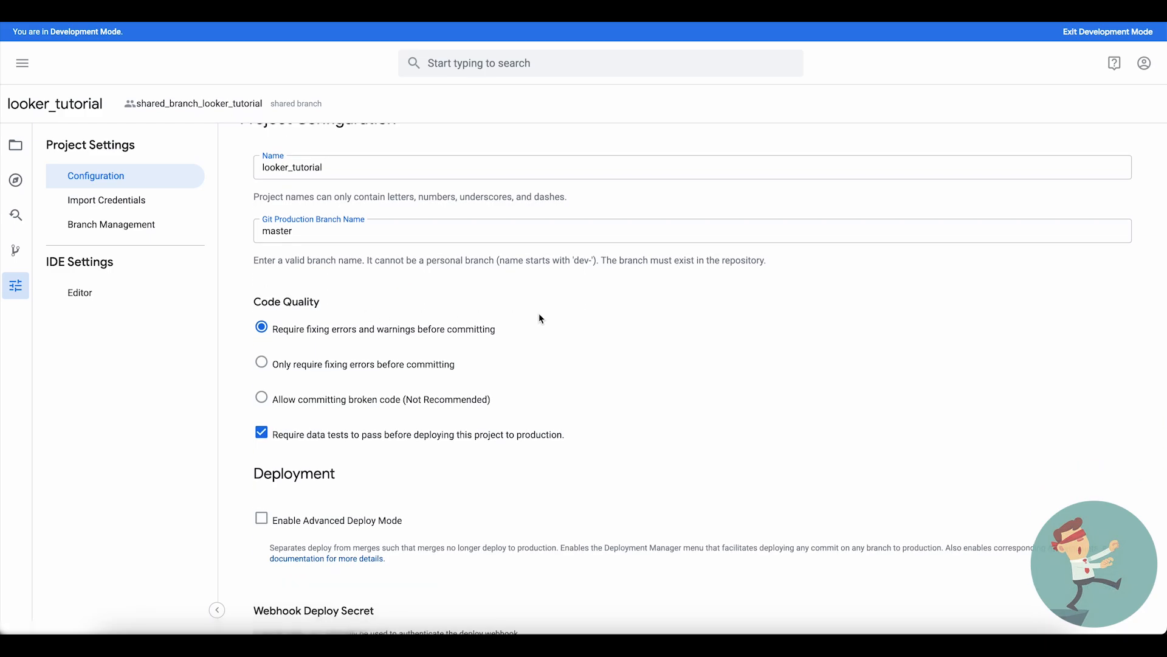
{"action": "scroll", "coordinate": [540, 315], "scroll_direction": "down", "scroll_amount": 1}
{"action": "scroll", "coordinate": [540, 316], "scroll_direction": "up", "scroll_amount": 3}
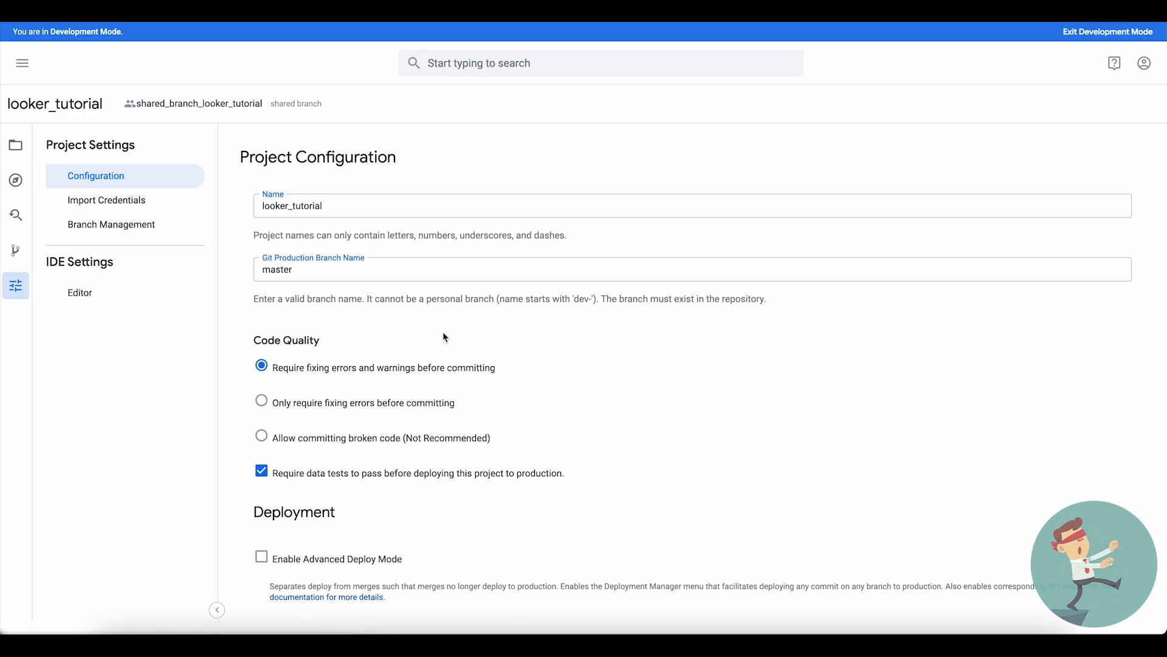
{"action": "scroll", "coordinate": [444, 335], "scroll_direction": "down", "scroll_amount": 1}
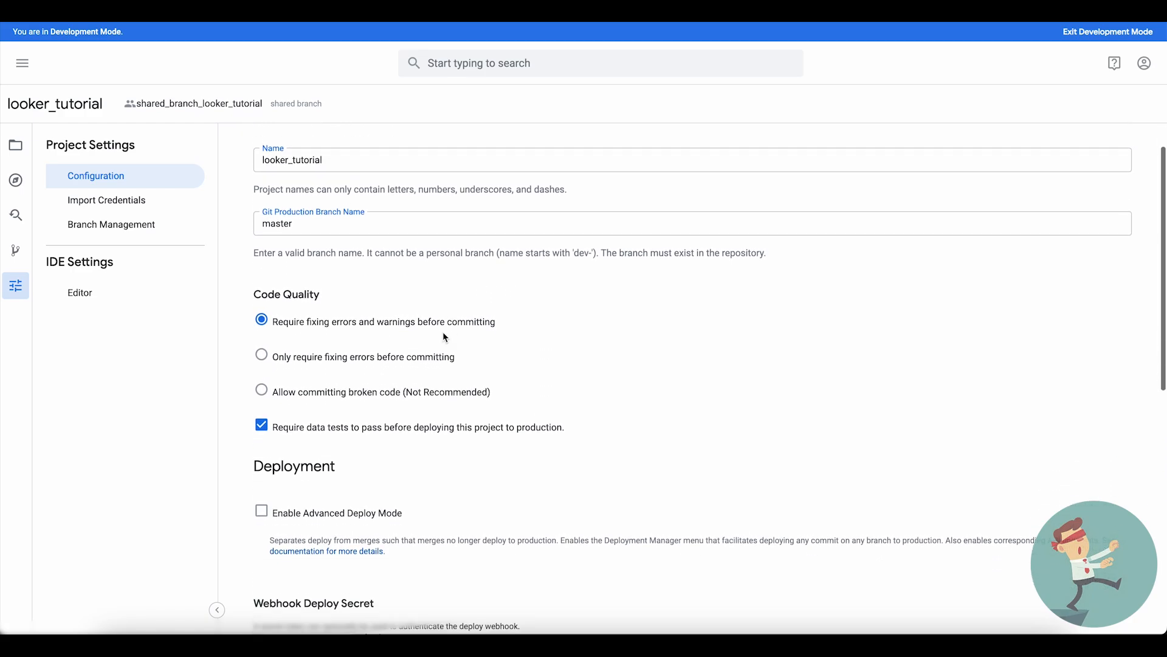
{"action": "scroll", "coordinate": [502, 274], "scroll_direction": "down", "scroll_amount": 1}
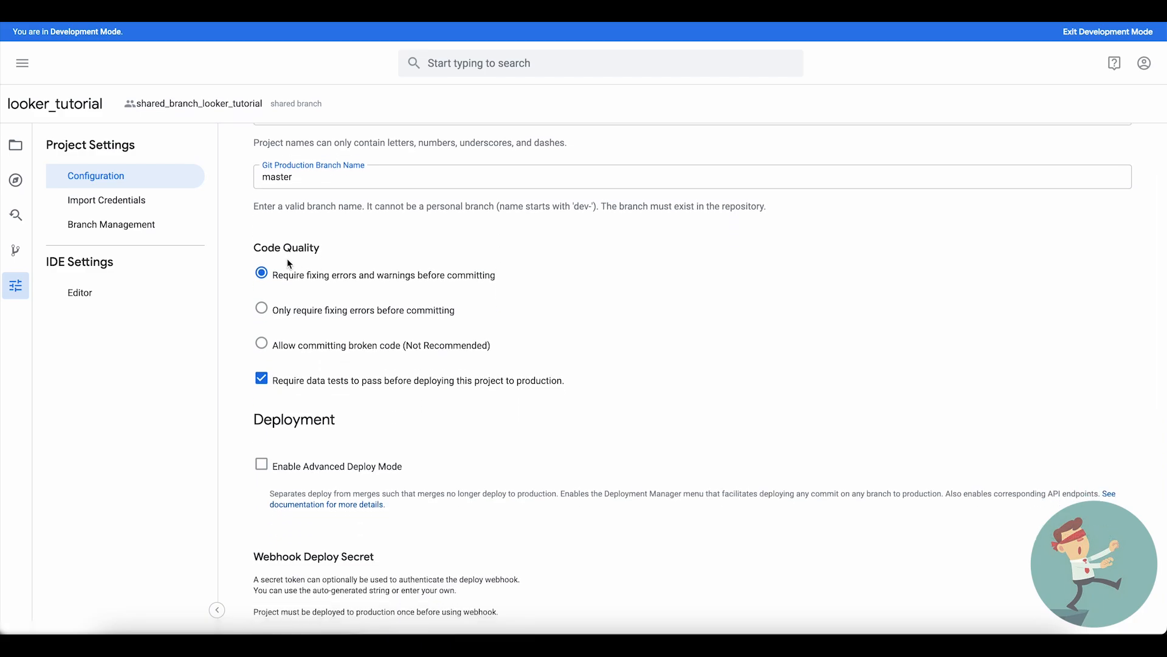
- Reset the project's Git connection to restart the Git setup
{"action": "scroll", "coordinate": [541, 352], "scroll_direction": "down", "scroll_amount": 5}
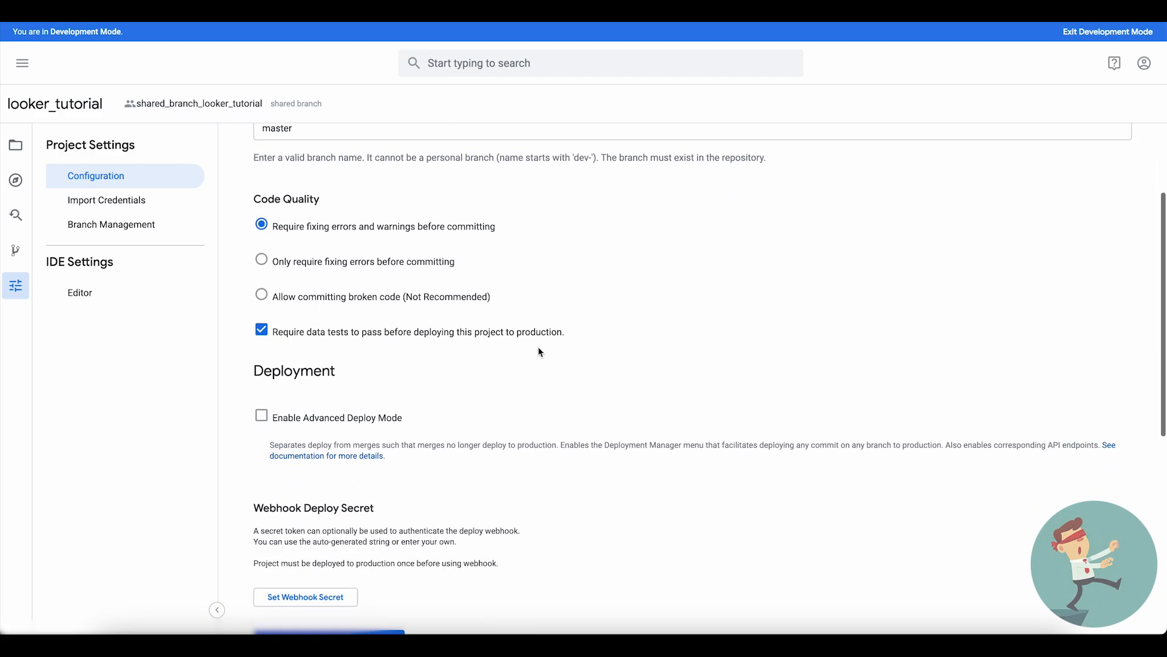
{"action": "scroll", "coordinate": [541, 352], "scroll_direction": "down", "scroll_amount": 3}
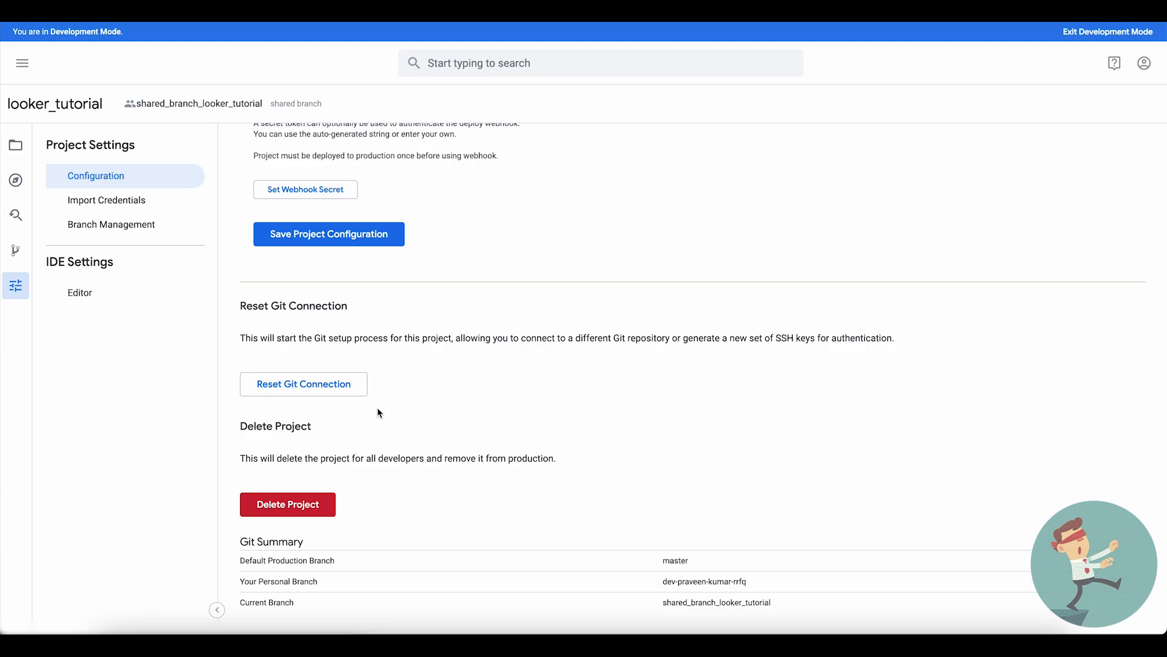
{"action": "left_click", "coordinate": [328, 383]}
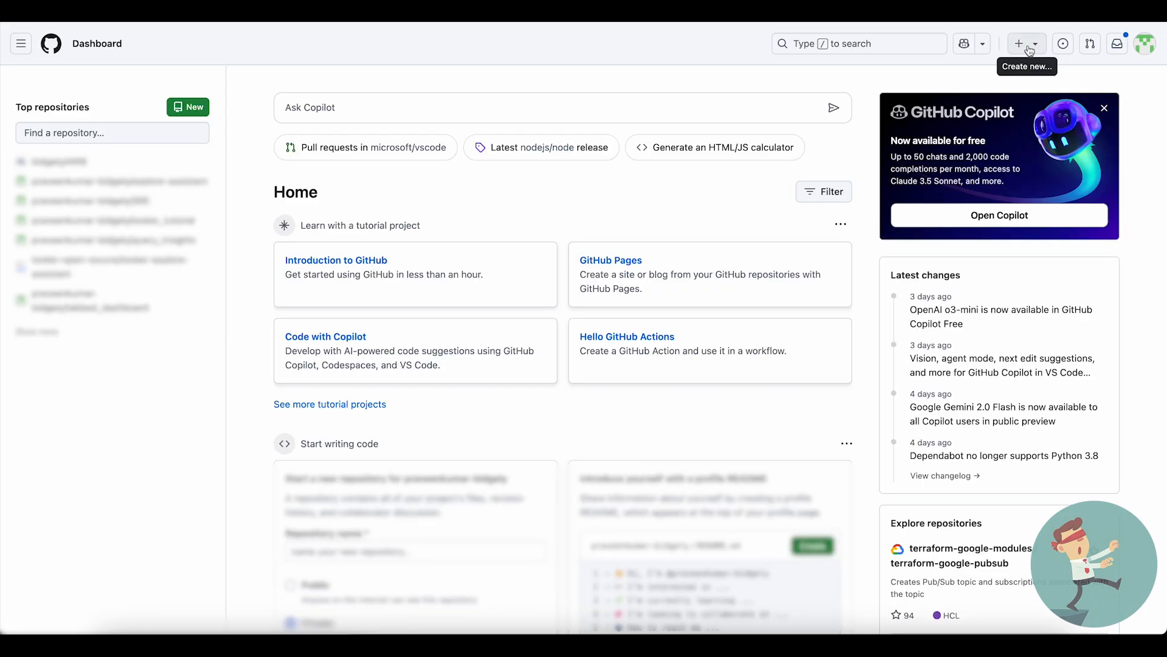
- Switch to GitHub and start a new repository named looker_tutorial_1
{"action": "left_click", "coordinate": [1026, 45]}
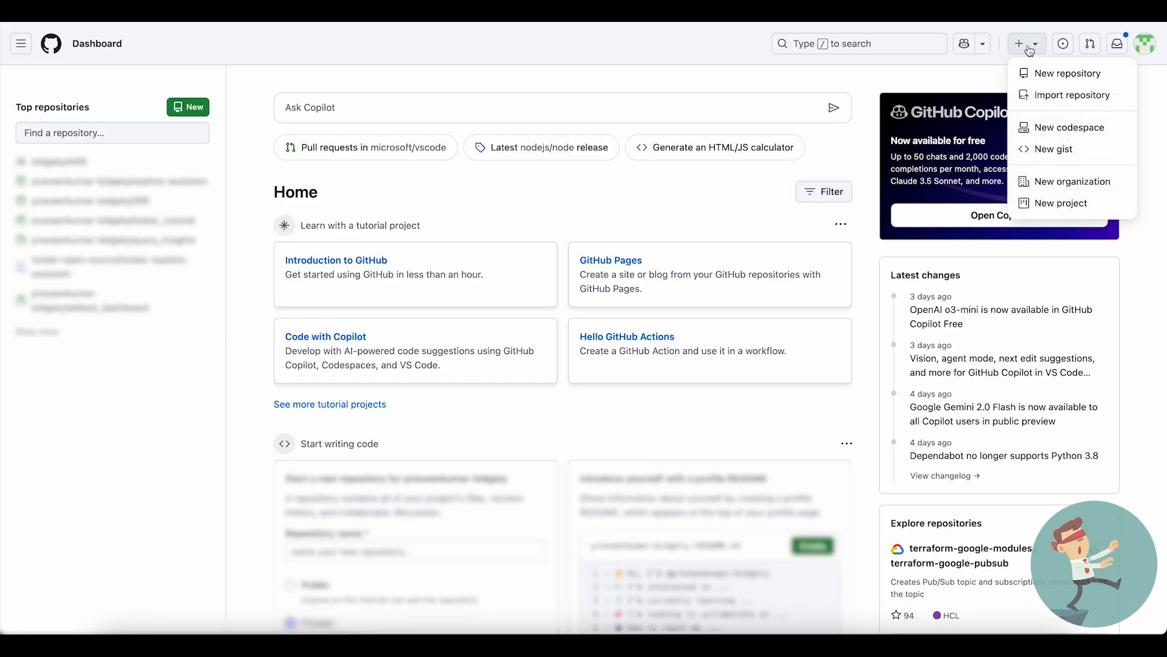
{"action": "left_click", "coordinate": [1047, 74]}
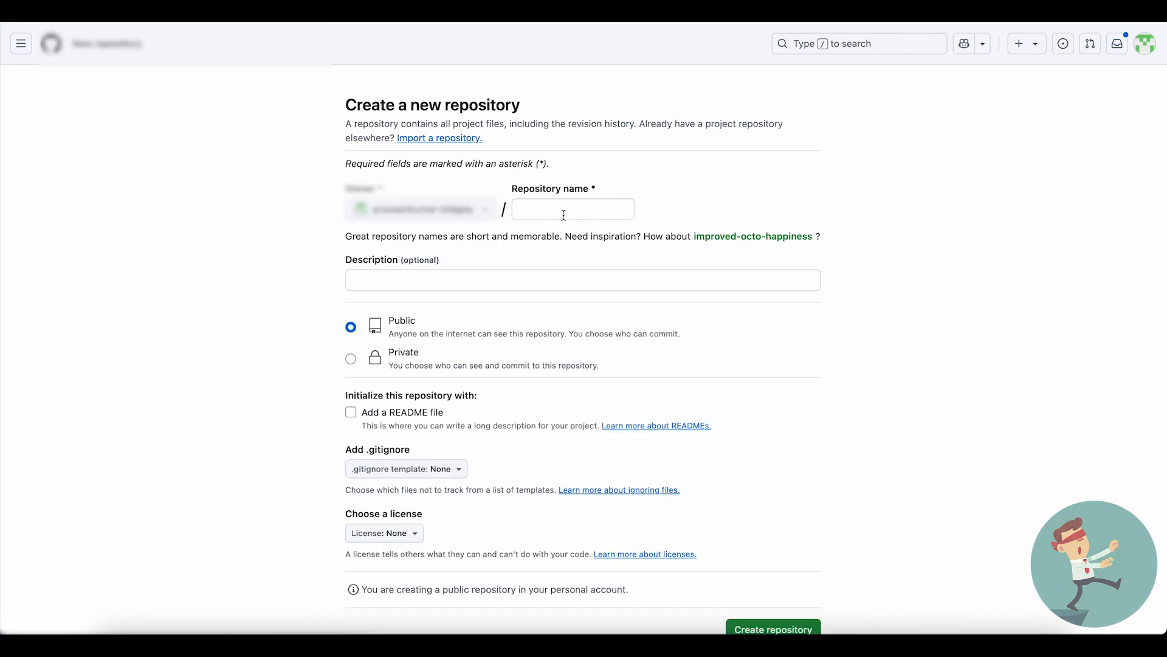
{"action": "left_click", "coordinate": [535, 216]}
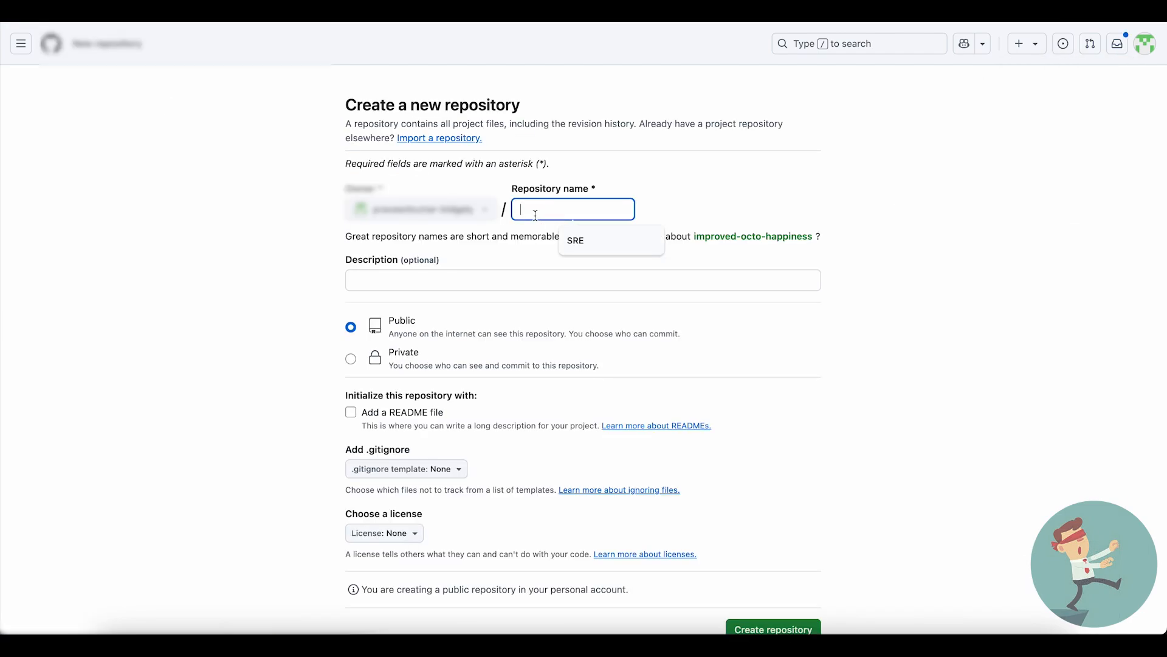
{"action": "type", "text": "looker"}
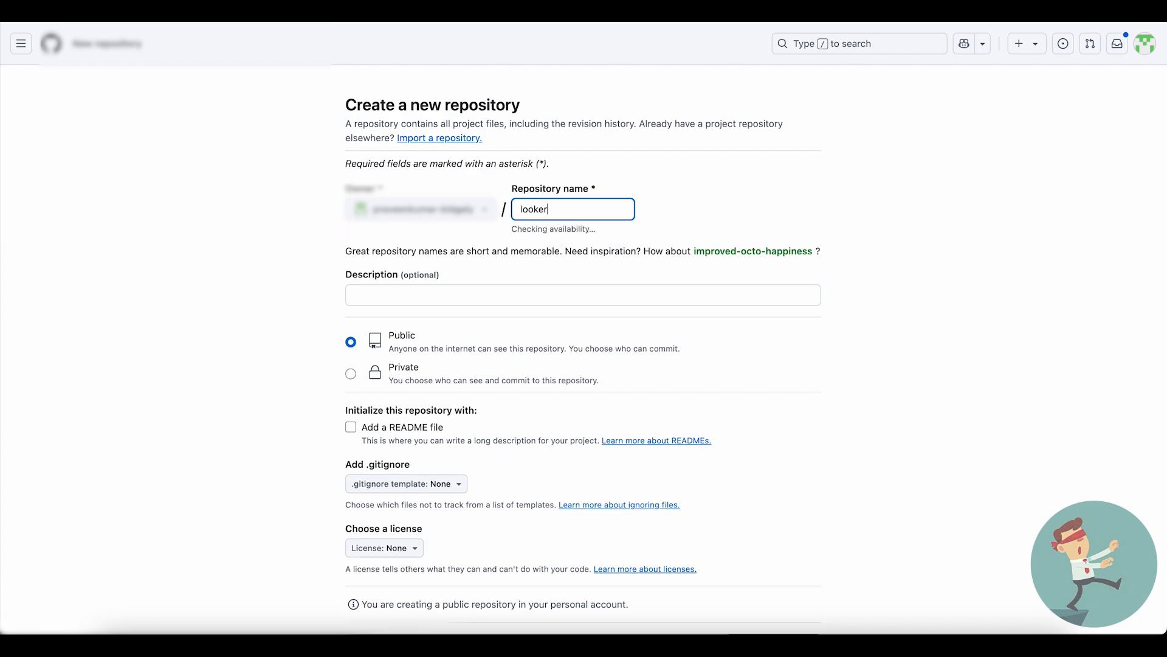
{"action": "type", "text": "_tutorial_1"}
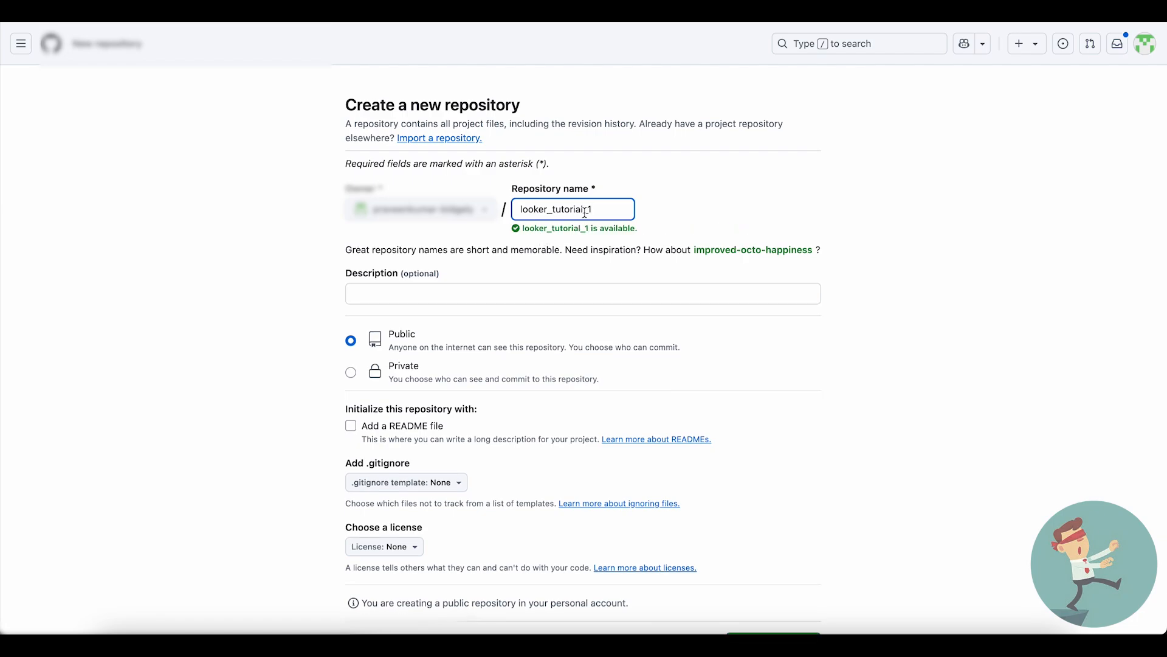
- Set the new repository's visibility to Private and create it with no README, .gitignore or license
{"action": "scroll", "coordinate": [486, 265], "scroll_direction": "down", "scroll_amount": 1}
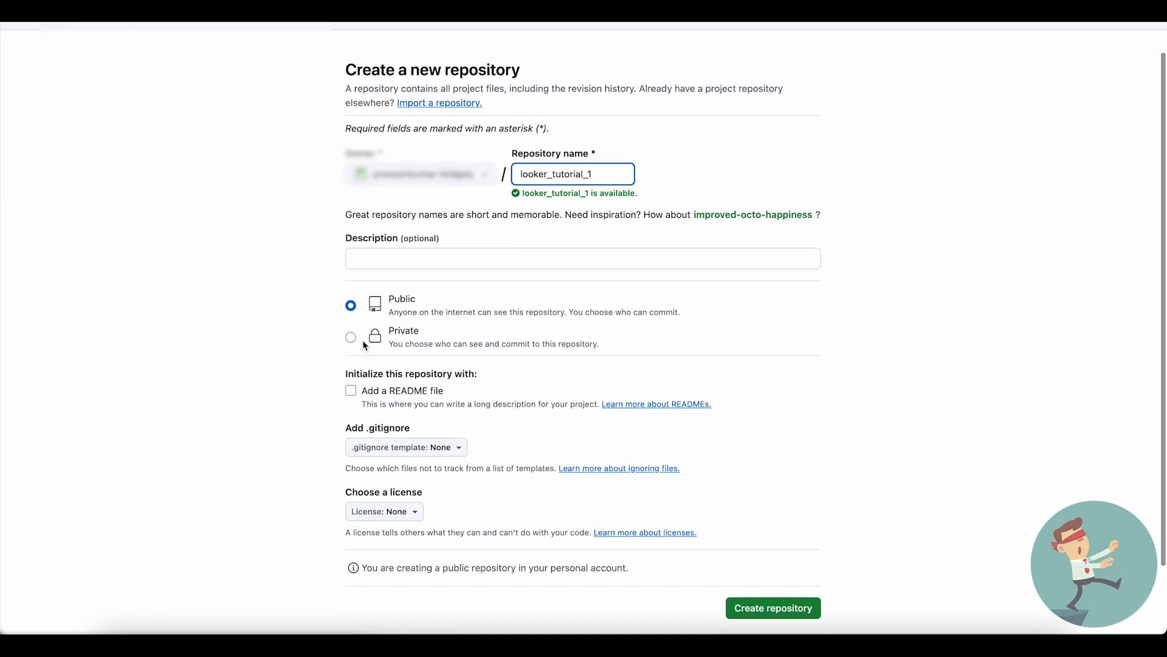
{"action": "left_click", "coordinate": [351, 338]}
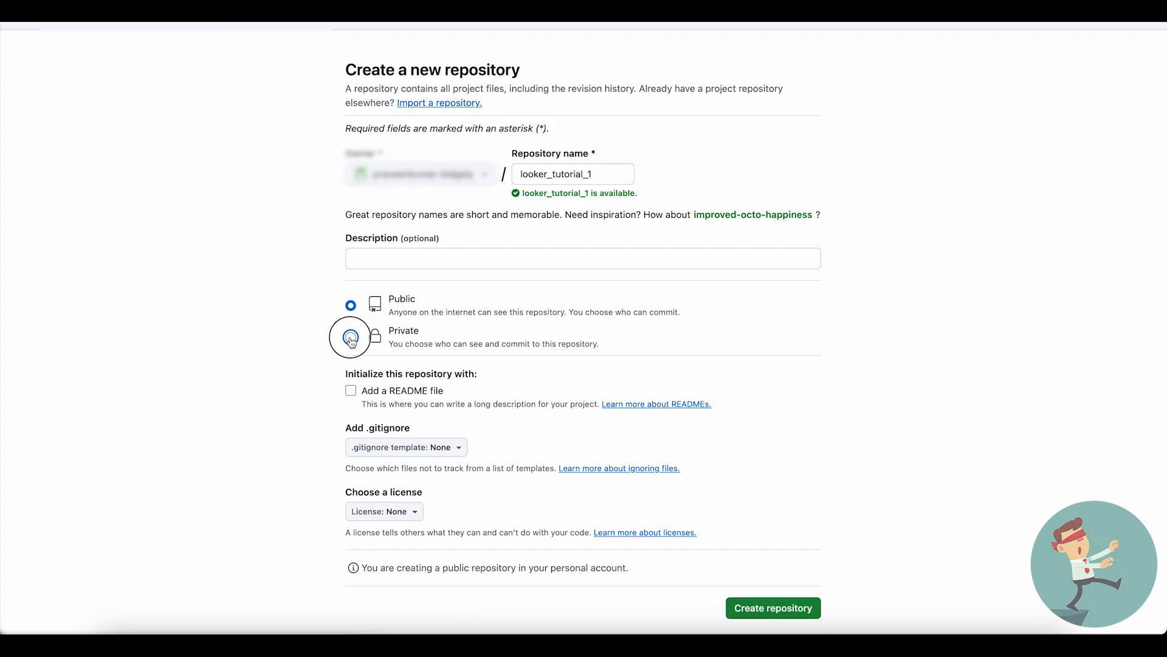
{"action": "scroll", "coordinate": [552, 335], "scroll_direction": "down", "scroll_amount": 3}
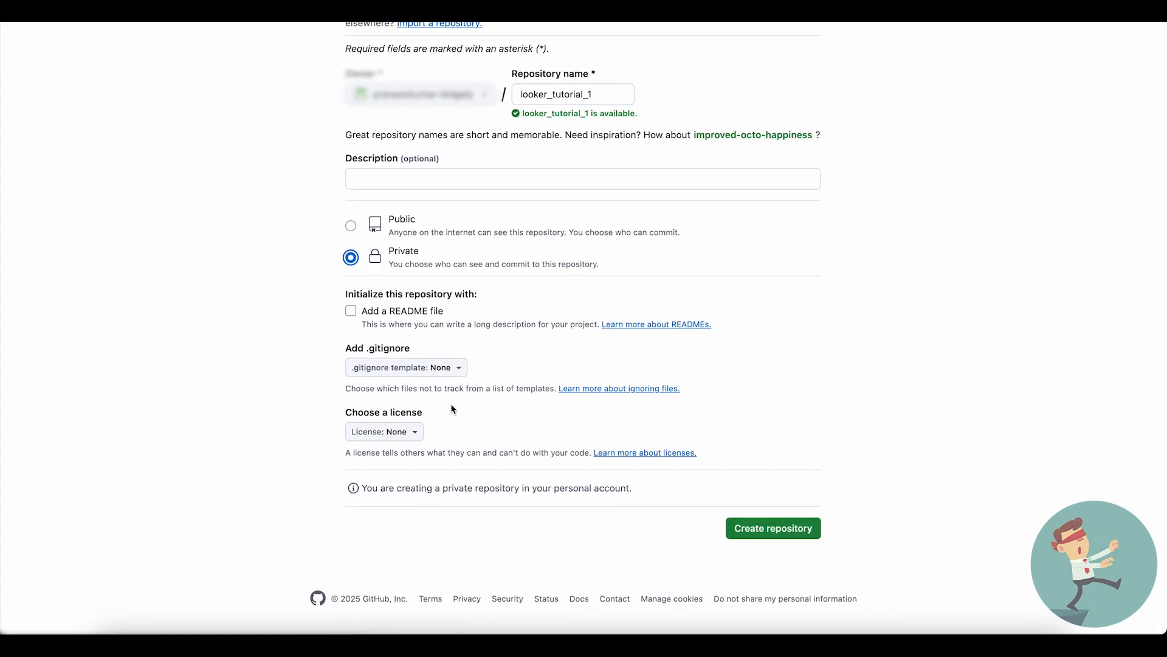
{"action": "left_click", "coordinate": [747, 527]}
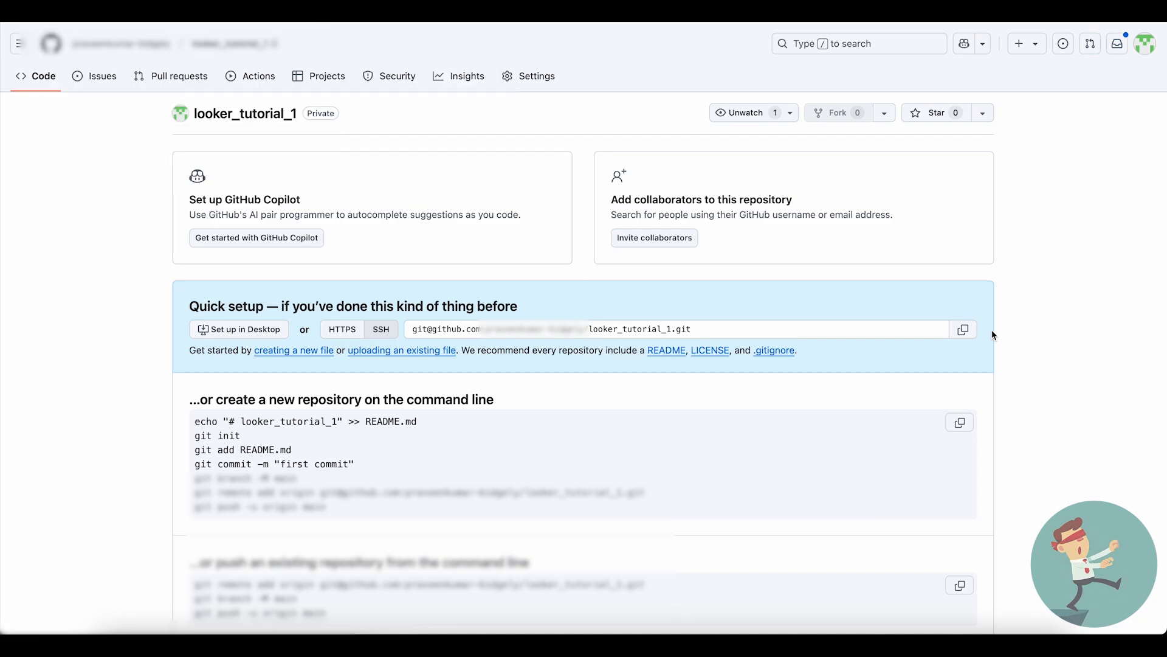
- Copy the new repository's SSH URL, switch to Looker and submit it as the Repository URL in Configure Git
{"action": "left_click", "coordinate": [971, 330]}
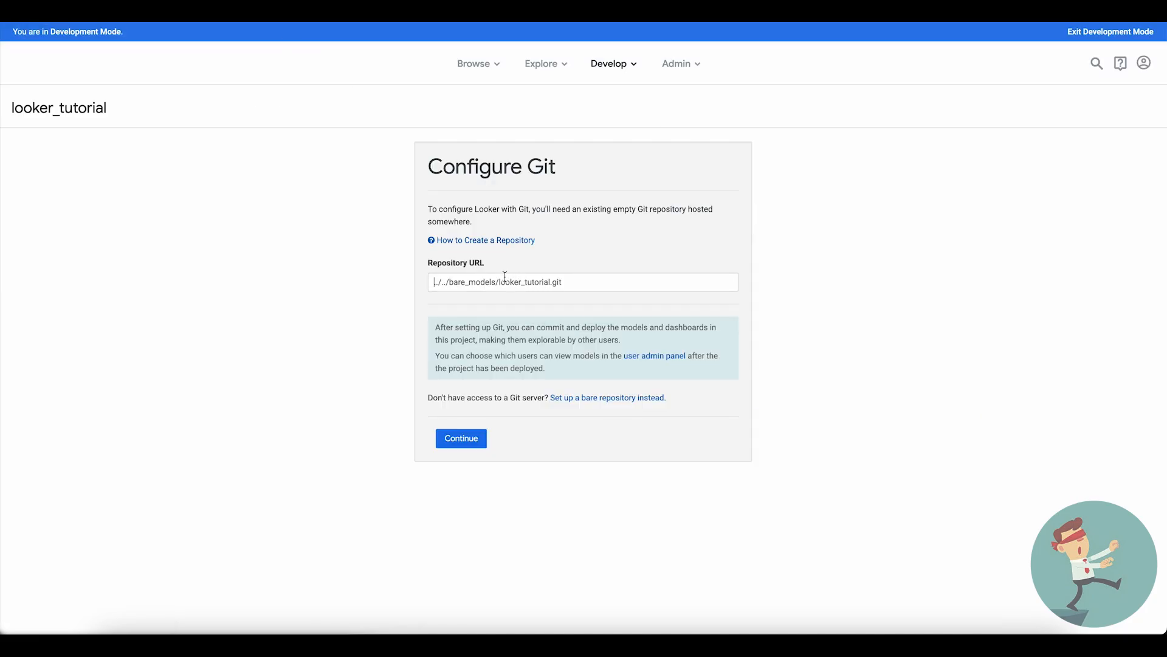
{"action": "key", "text": "ctrl+v"}
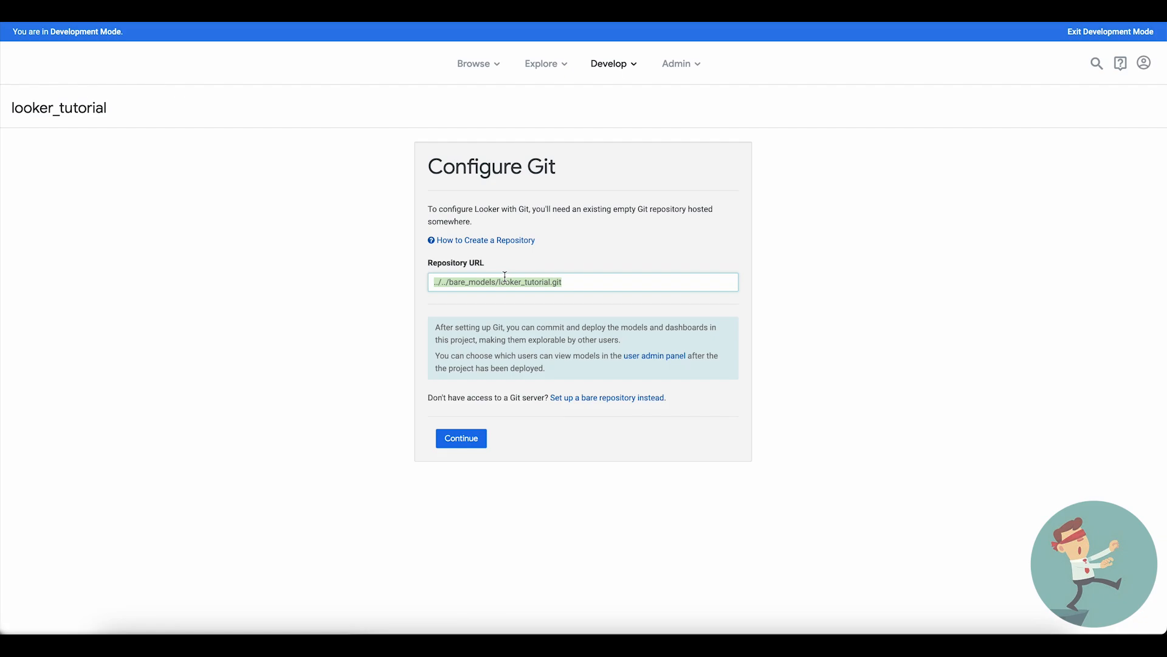
{"action": "left_click", "coordinate": [461, 437]}
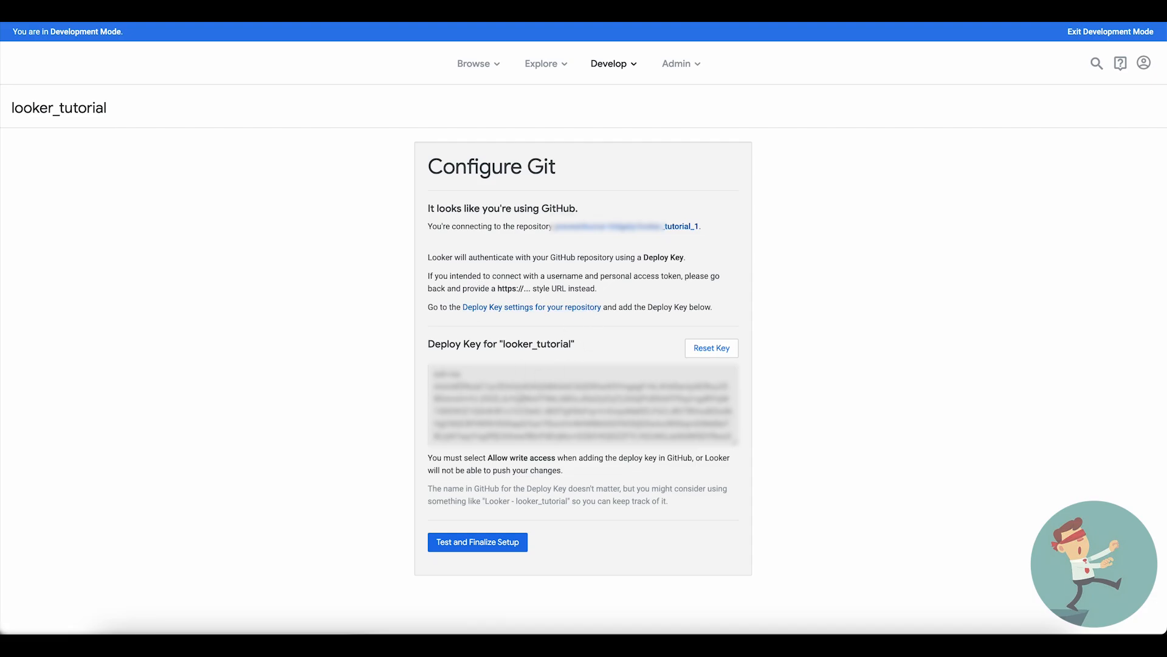
- Copy Looker's deploy key, switch to GitHub and start a new SSH key in the account settings
{"action": "left_click", "coordinate": [522, 398]}
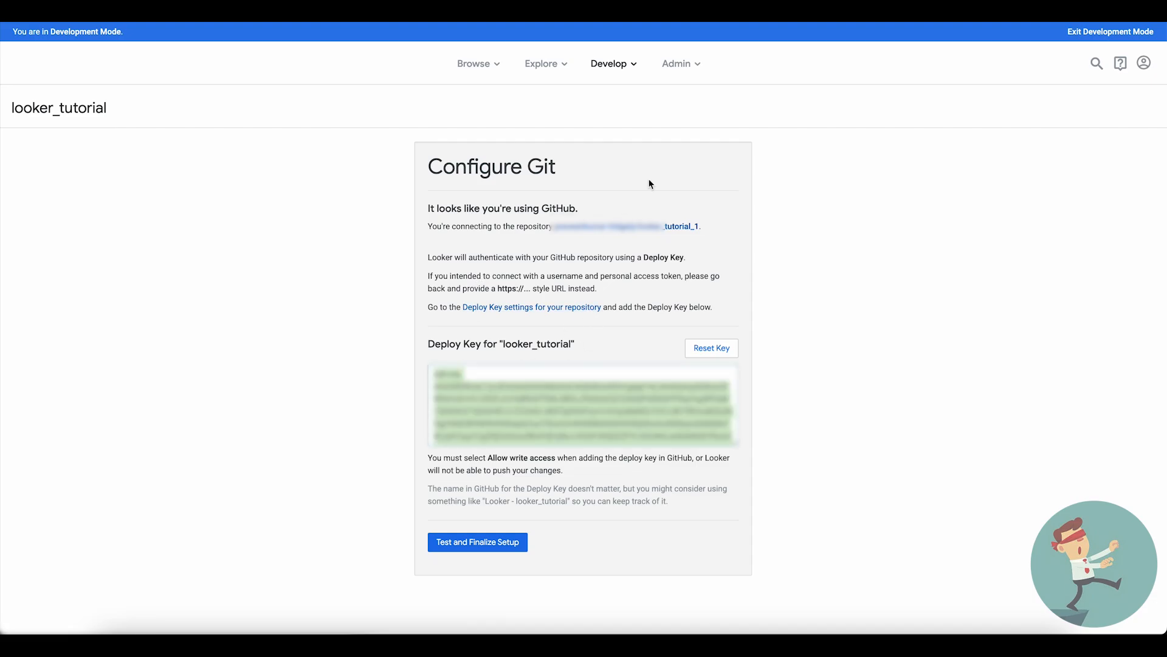
{"action": "left_click", "coordinate": [751, 11]}
{"action": "left_click", "coordinate": [1145, 48]}
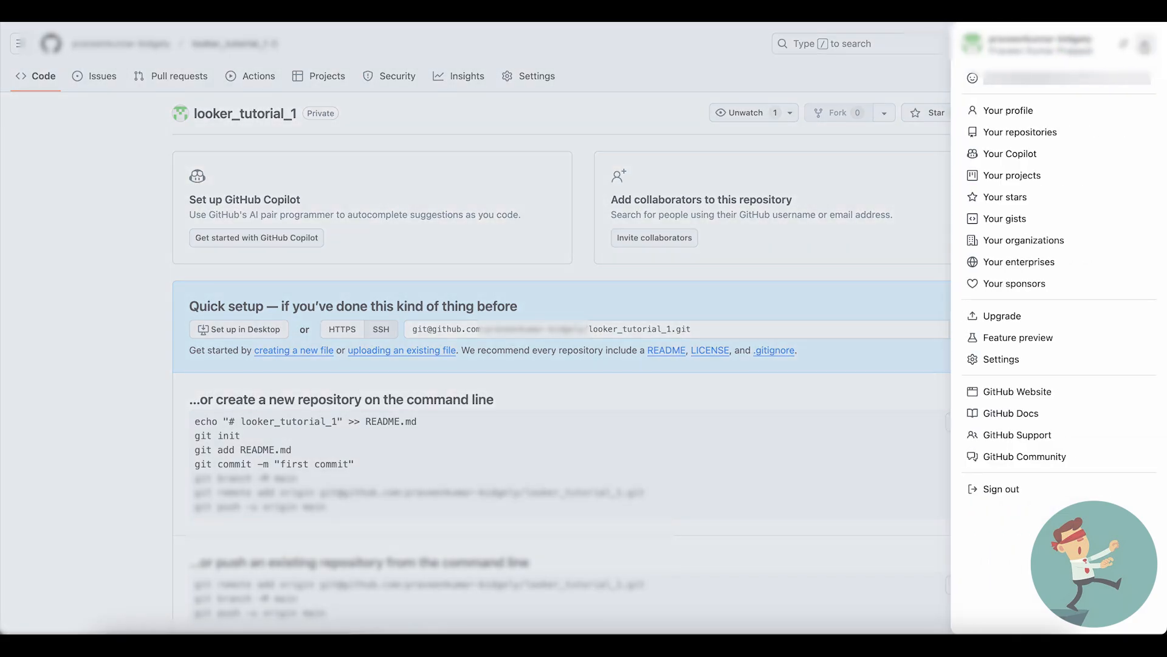
{"action": "left_click", "coordinate": [1001, 368]}
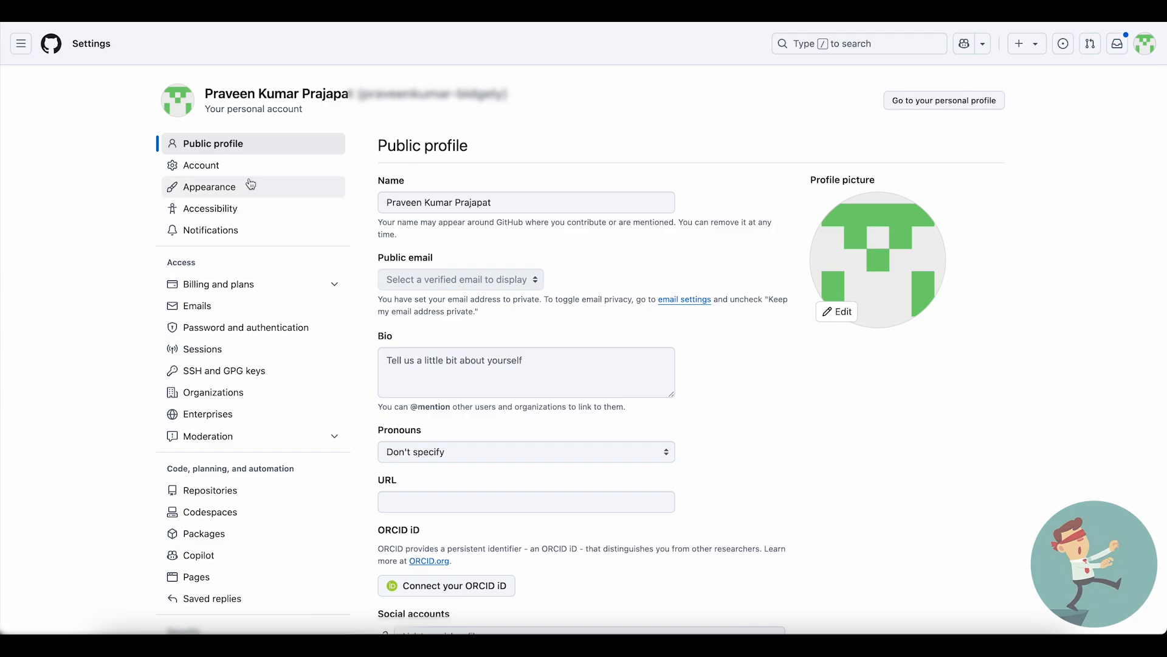
{"action": "left_click", "coordinate": [1145, 44]}
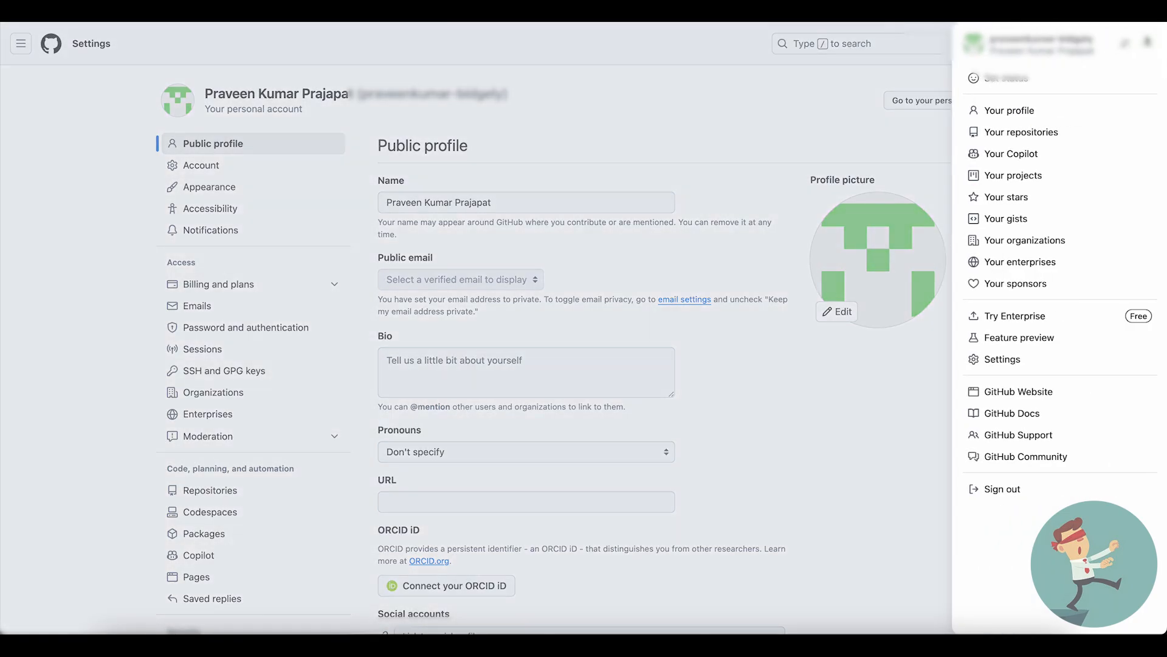
{"action": "left_click", "coordinate": [998, 360]}
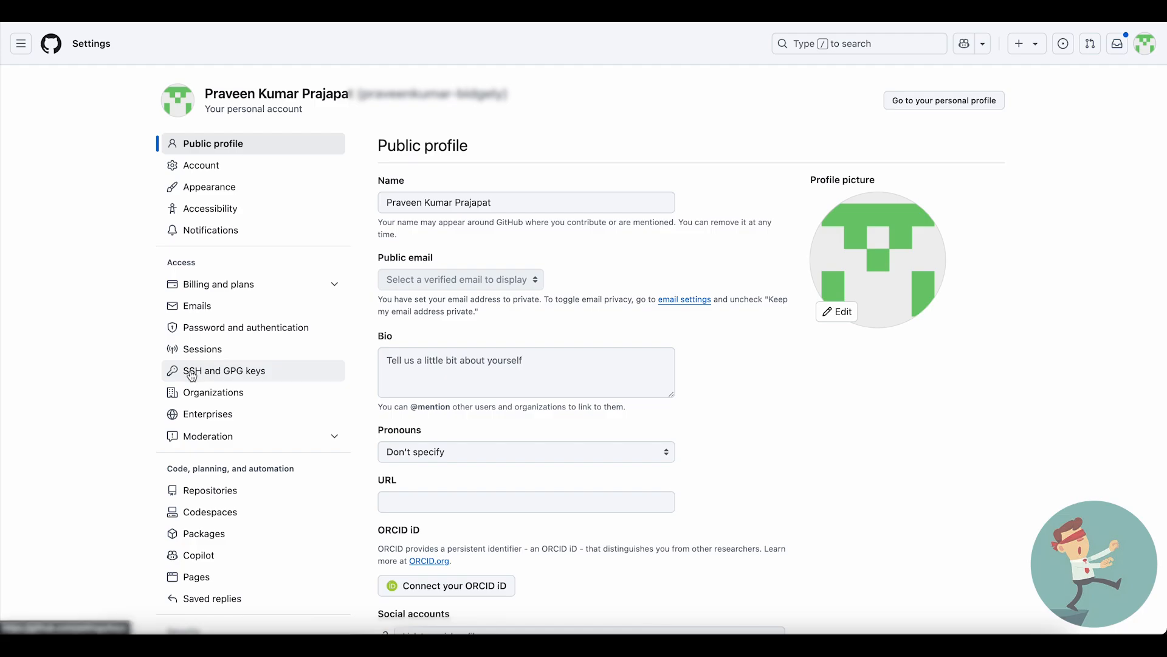
{"action": "left_click", "coordinate": [217, 375]}
{"action": "left_click", "coordinate": [975, 147]}
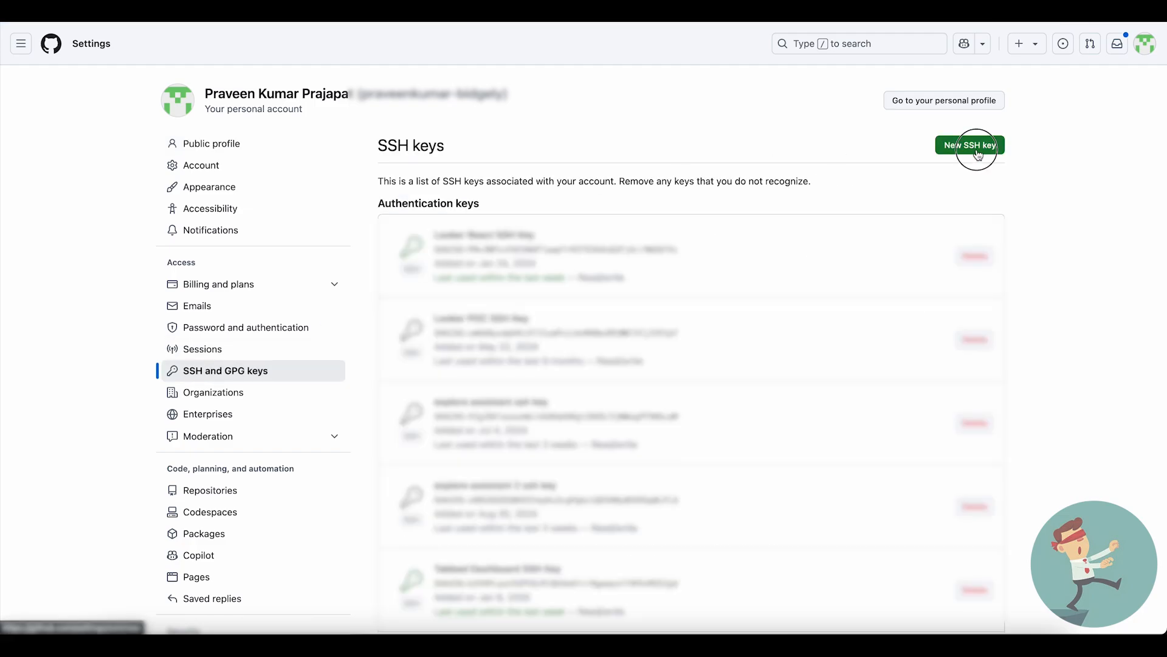
- Paste the deploy key into the SSH Key field, title it "looker tutorial 1", add it and return to Looker
{"action": "left_click", "coordinate": [493, 314]}
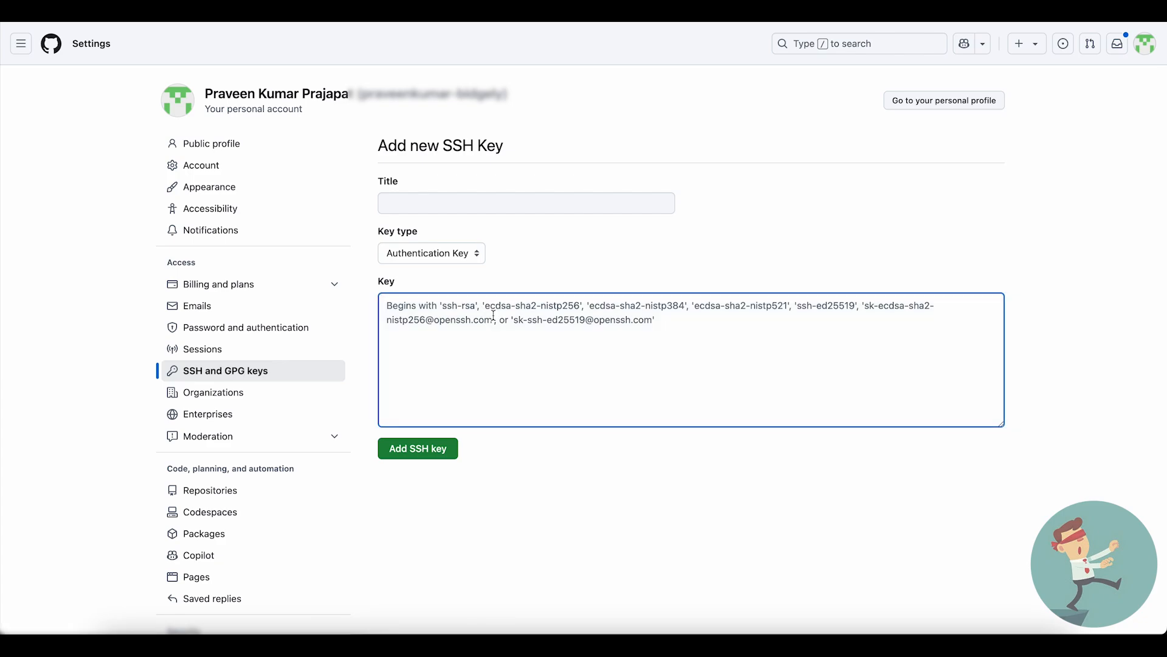
{"action": "key", "text": "ctrl+v"}
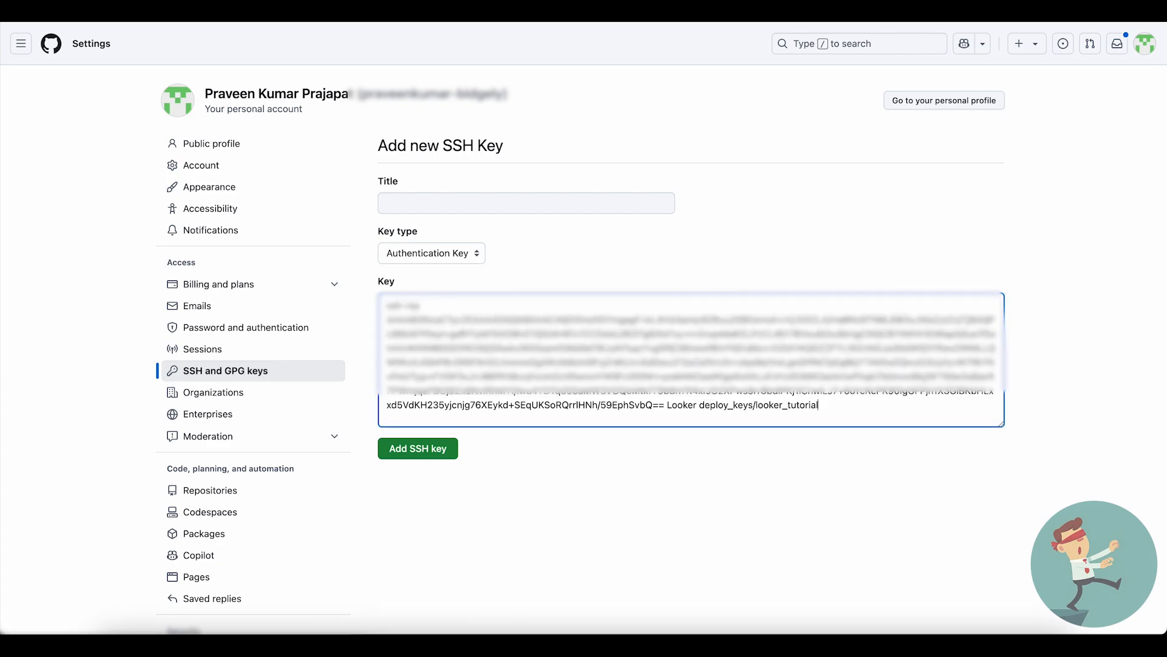
{"action": "left_click", "coordinate": [400, 200]}
{"action": "type", "text": "looker tutorial "}
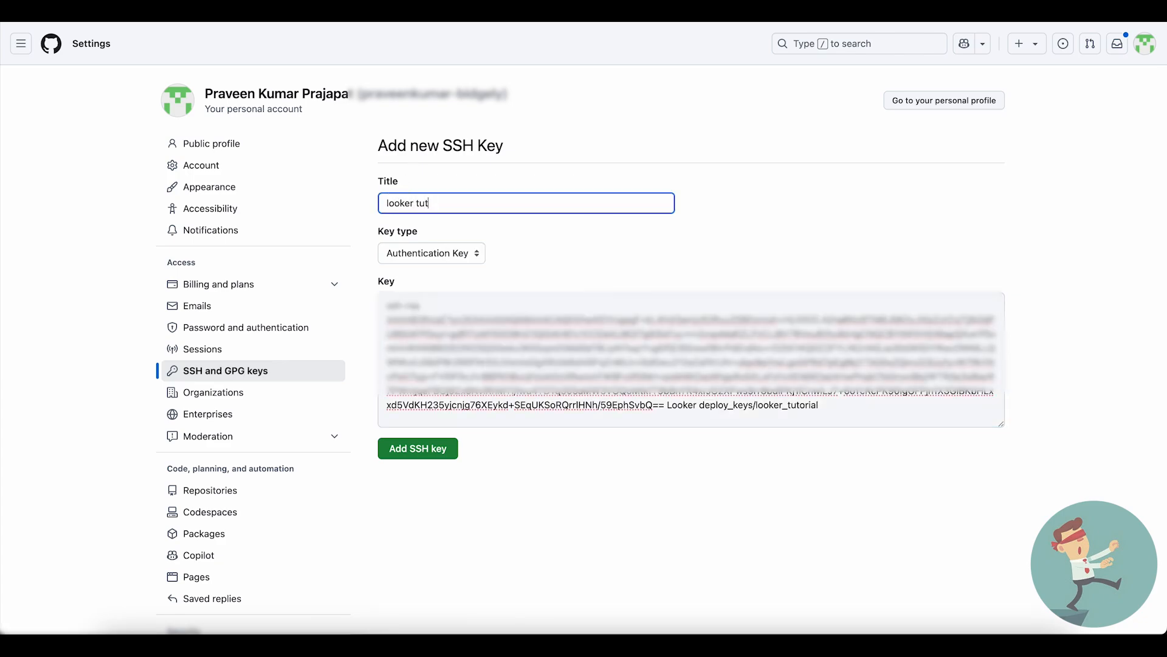
{"action": "type", "text": "1"}
{"action": "left_click", "coordinate": [421, 453]}
{"action": "left_click", "coordinate": [614, 228]}
{"action": "left_click", "coordinate": [638, 265]}
{"action": "left_click", "coordinate": [578, 279]}
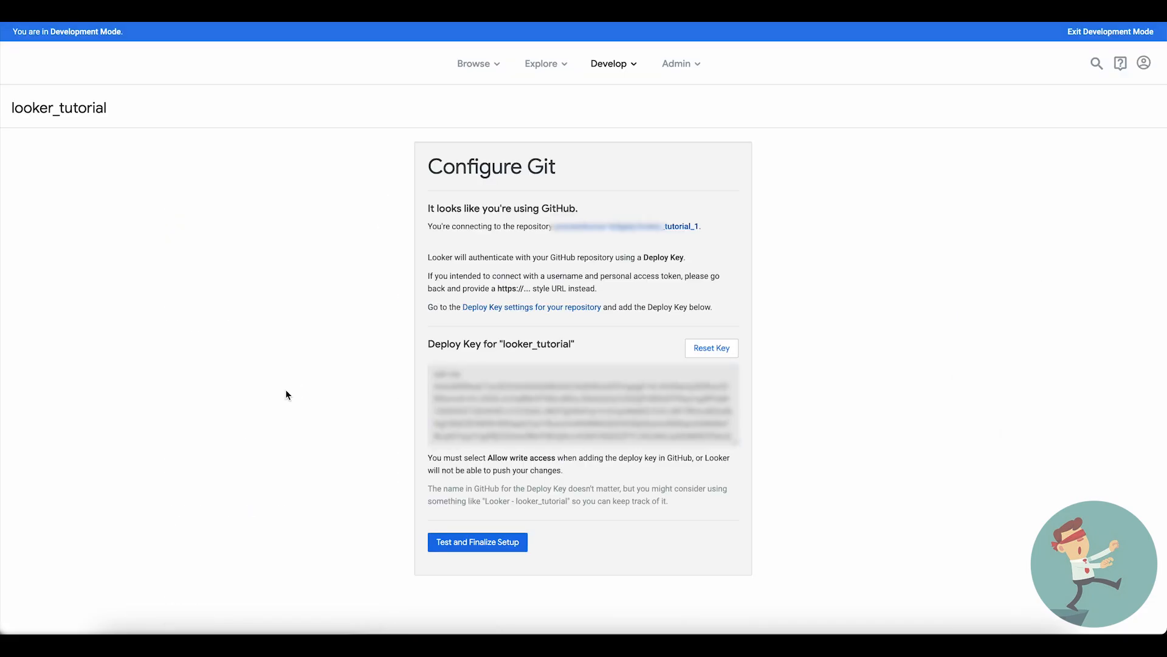
- Test and finalize the Git setup with GitHub, and check the Git summary in the project configuration
{"action": "left_click", "coordinate": [478, 544]}
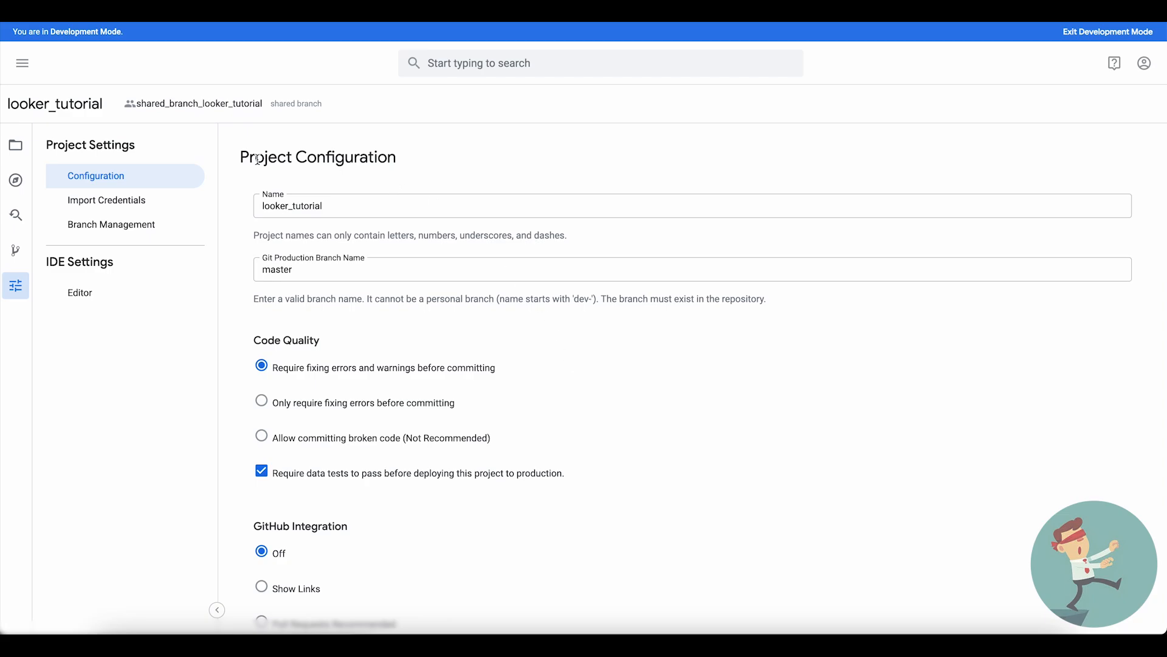
{"action": "scroll", "coordinate": [524, 370], "scroll_direction": "down", "scroll_amount": 15}
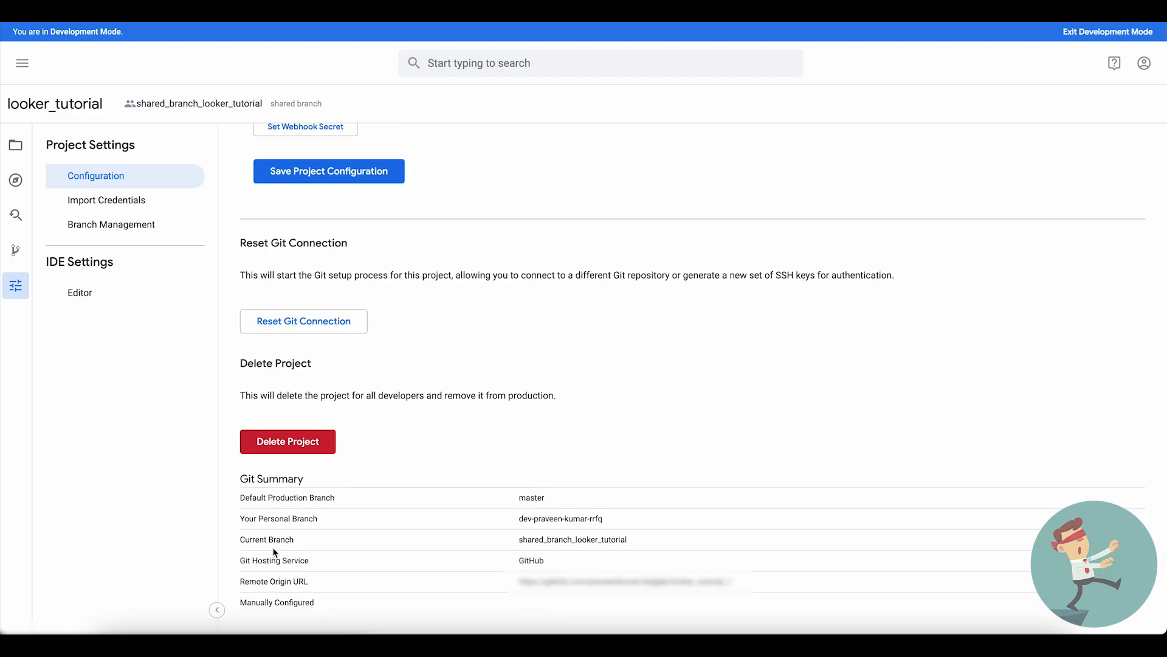
- Examine the Git hosting service and remote origin URL entries in the project's Git Summary
{"action": "left_click_drag", "start_coordinate": [241, 561], "coordinate": [322, 565]}
{"action": "double_click", "coordinate": [527, 560]}
{"action": "left_click", "coordinate": [431, 588]}
{"action": "left_click_drag", "start_coordinate": [239, 584], "coordinate": [295, 584]}
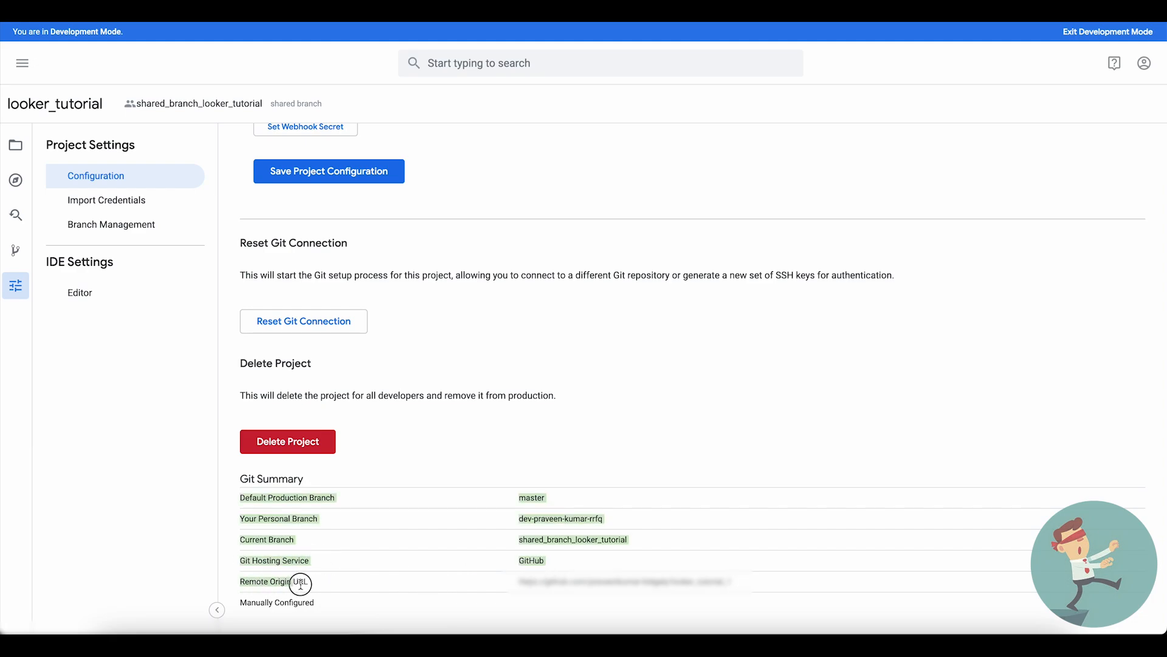
{"action": "left_click", "coordinate": [334, 588]}
{"action": "left_click_drag", "start_coordinate": [518, 583], "coordinate": [740, 585]}
{"action": "left_click", "coordinate": [740, 585]}
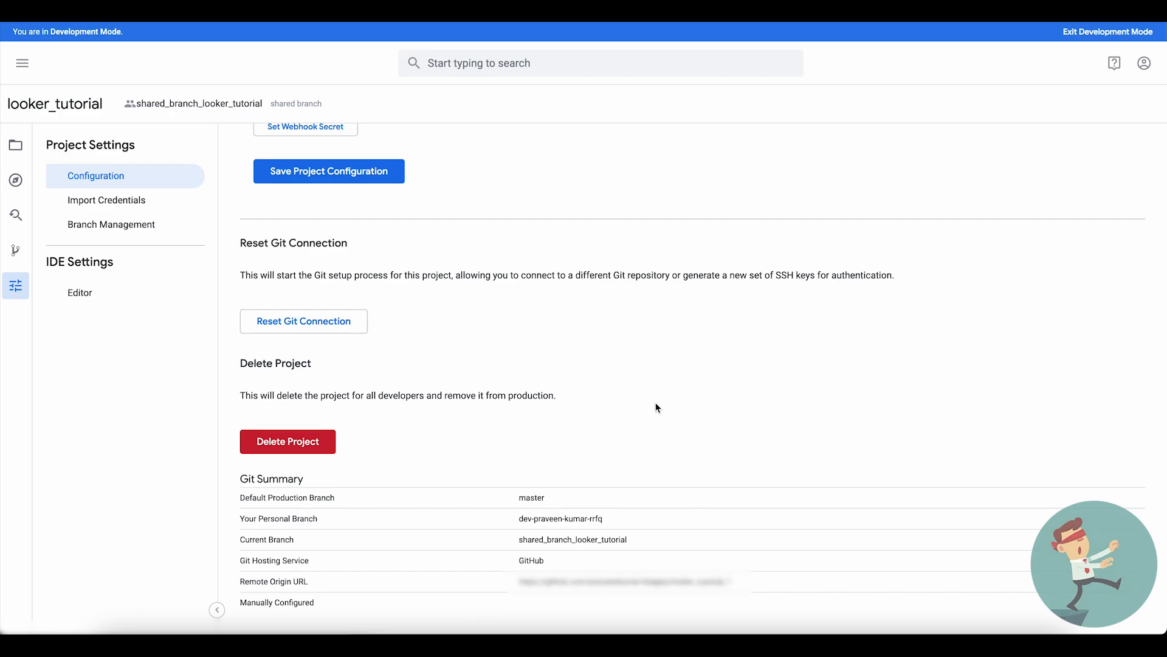
- Return to the project's file browser and push the shared branch shared_branch_looker_tutorial to the remote repository
{"action": "scroll", "coordinate": [658, 408], "scroll_direction": "up", "scroll_amount": 10}
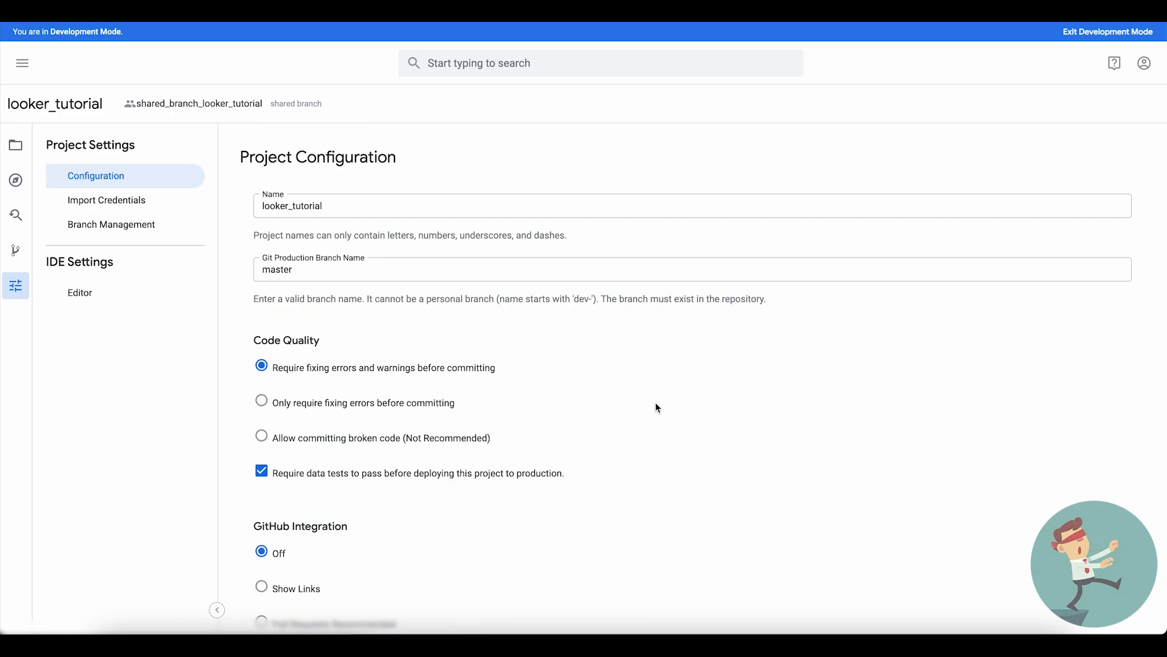
{"action": "left_click", "coordinate": [16, 144]}
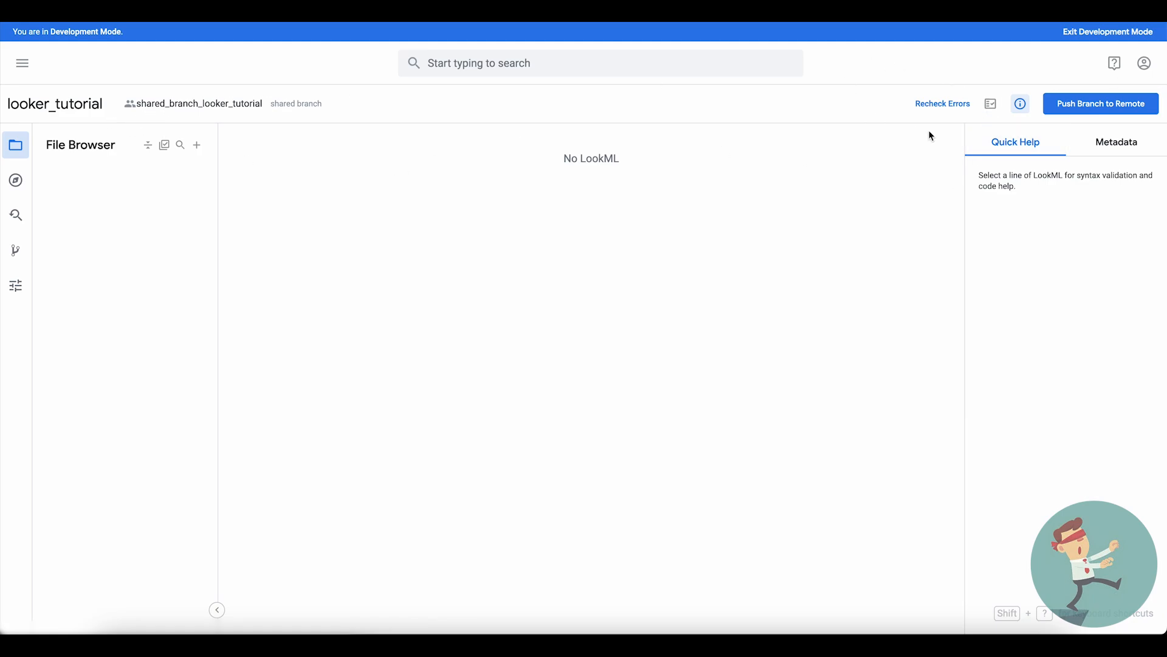
{"action": "left_click", "coordinate": [1061, 114]}
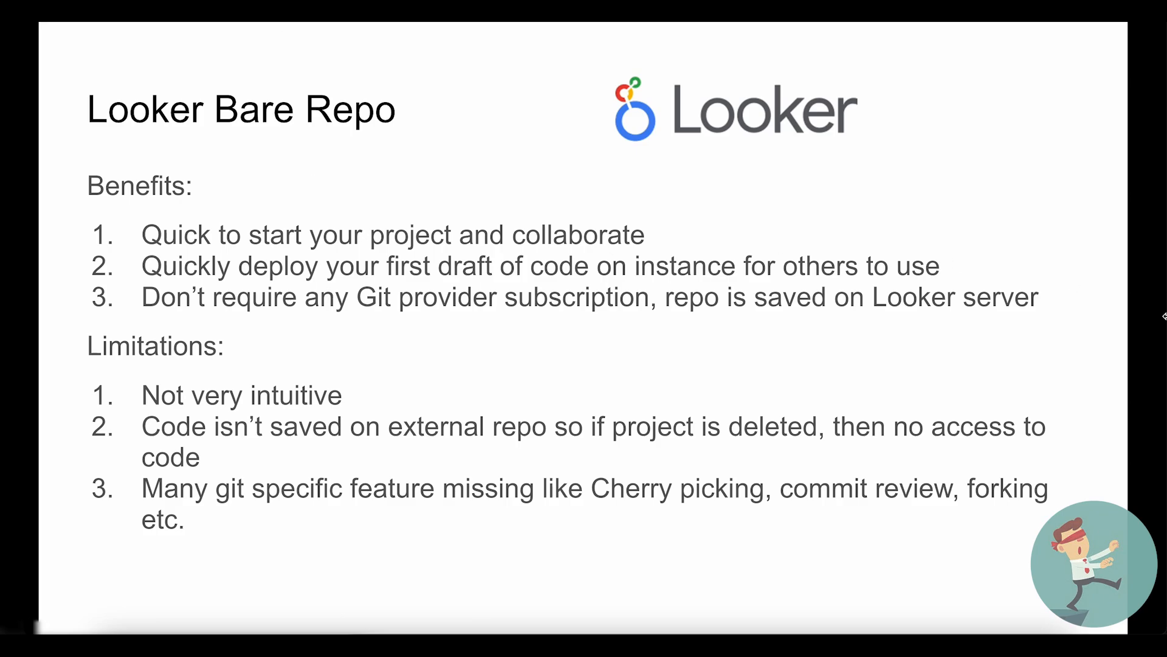
{"action": "key", "text": "Right"}
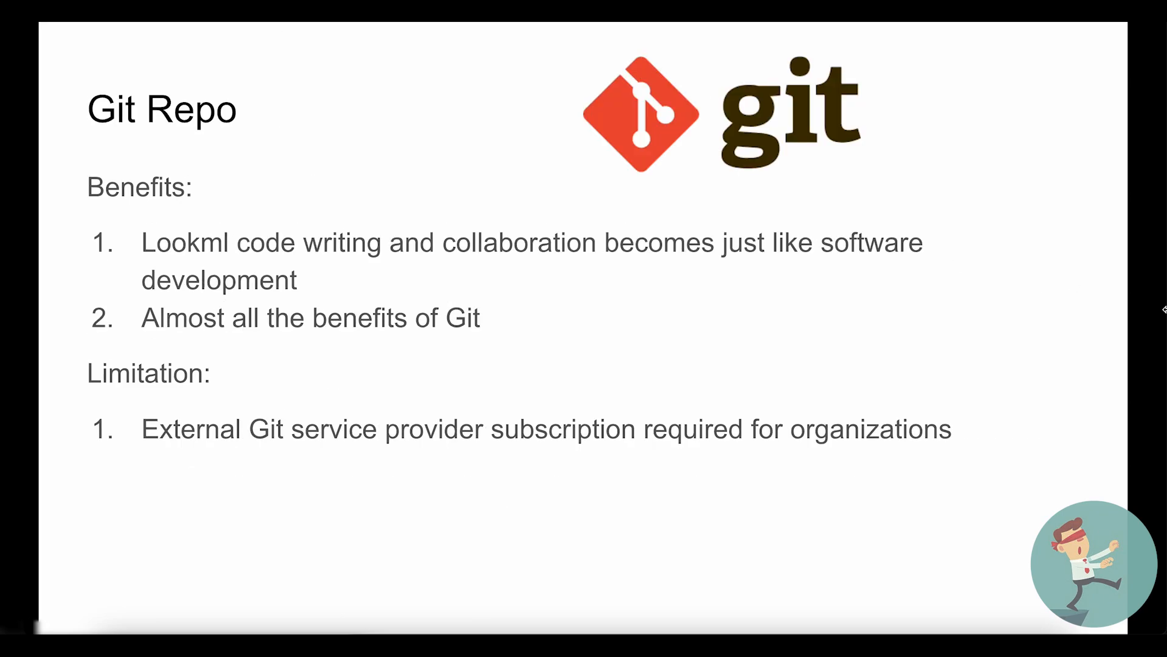